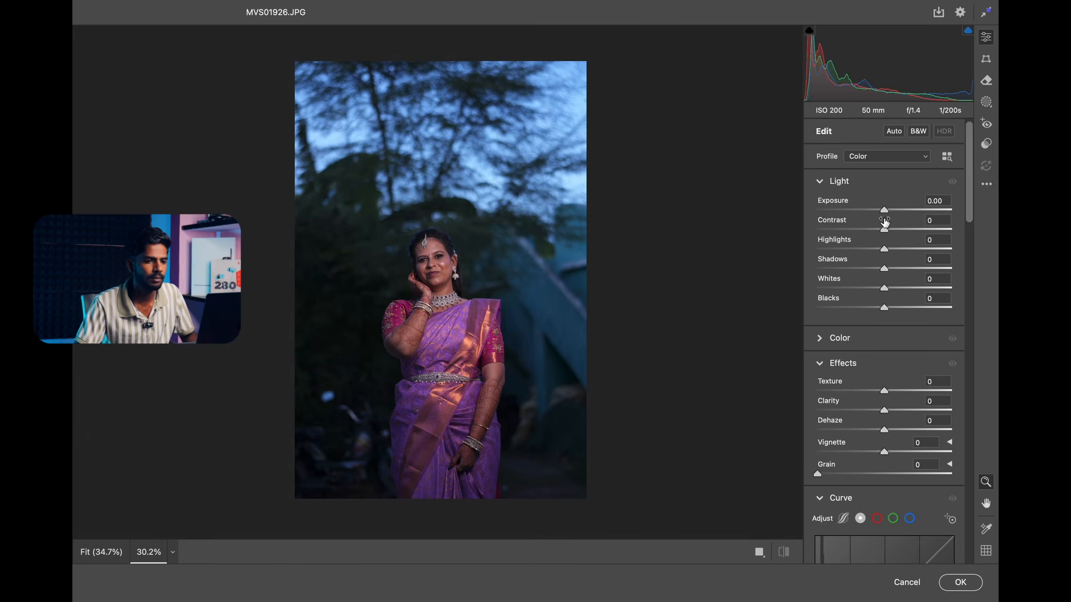
Set the photo's exposure to +0.25, contrast to +7, highlights to -32, shadows to +18 and blacks to -9.
drag(884, 210, 897, 269)
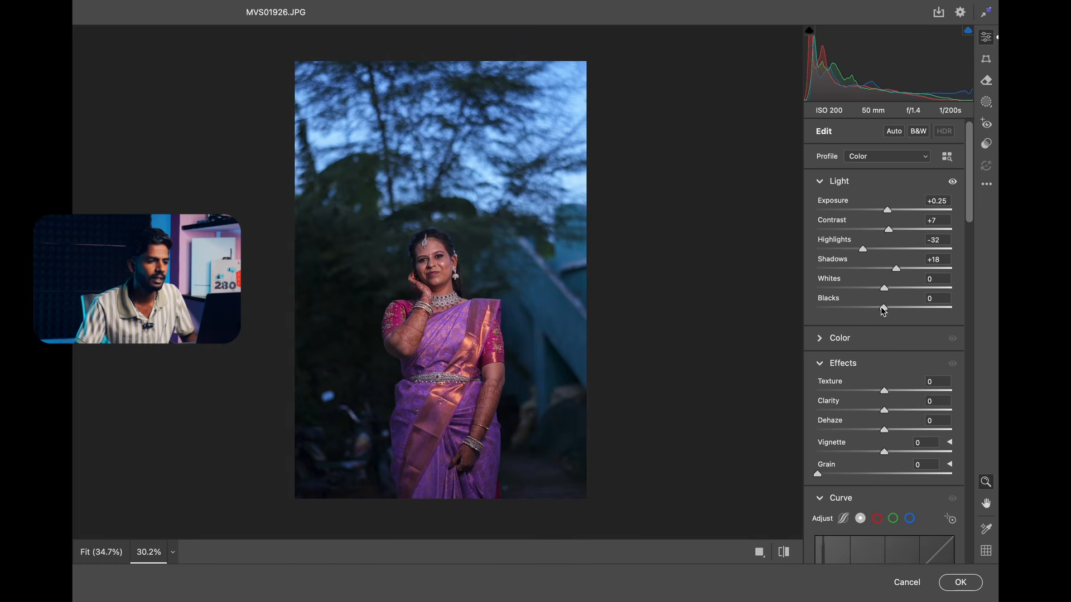
drag(883, 307, 877, 309)
Apply the Auto white balance, and adjust the temperature to +13 and the tint to -12.
click(872, 344)
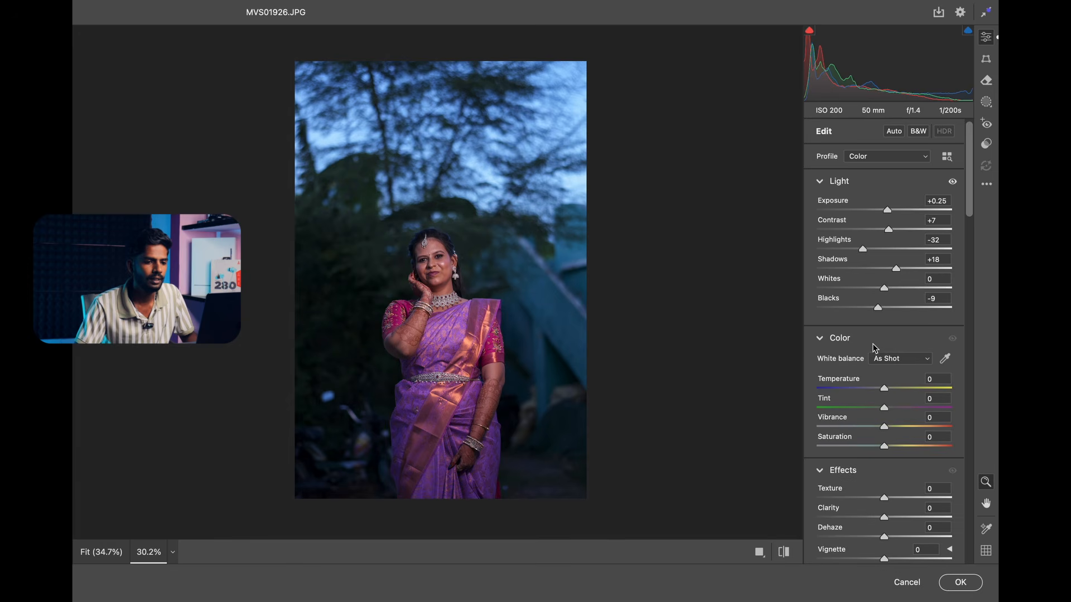
click(885, 360)
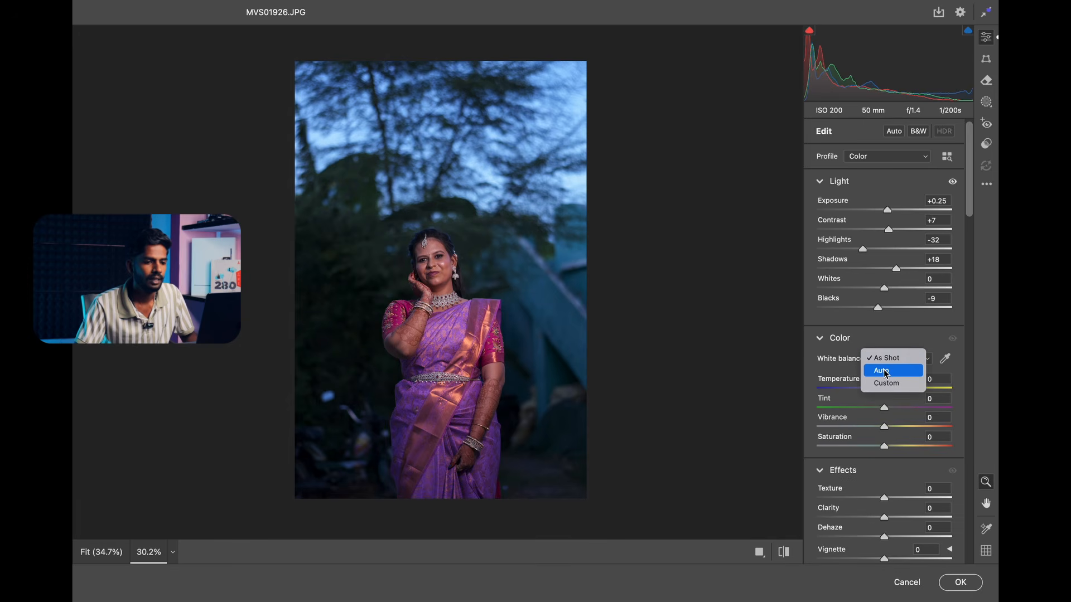
click(893, 372)
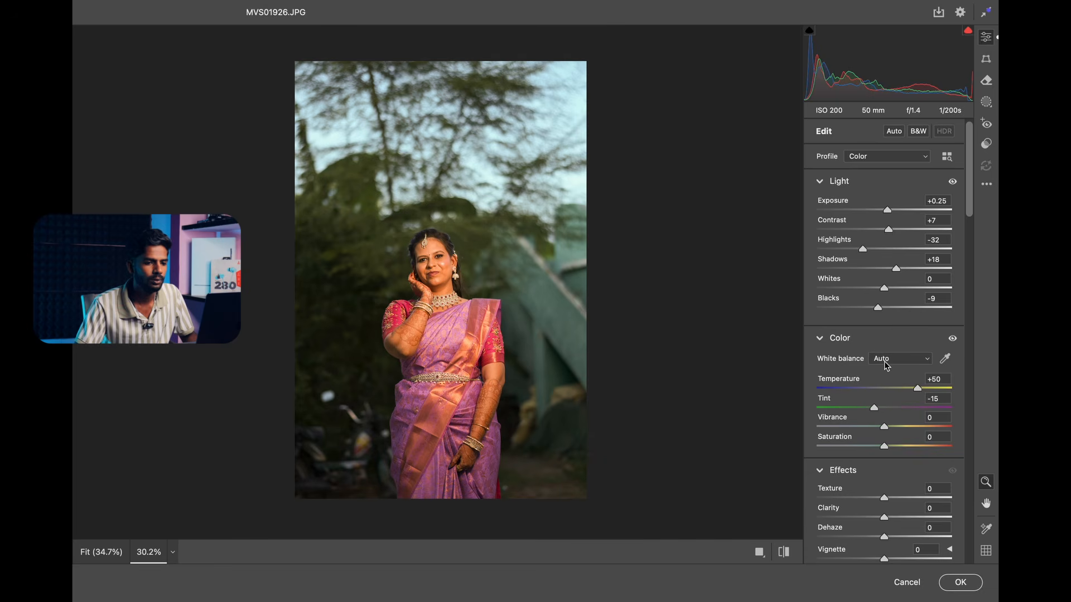
drag(914, 389, 876, 407)
Examine the portrait up close and compare the corrected version with the original.
scroll(525, 300, up, 3)
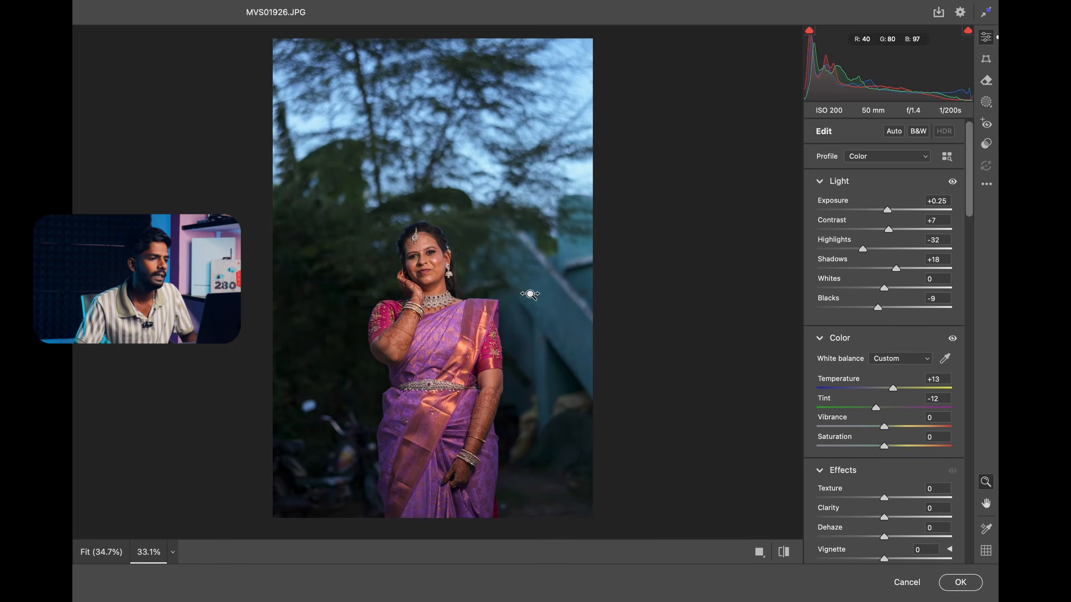
scroll(539, 273, down, 2)
key(space)
drag(543, 254, 541, 259)
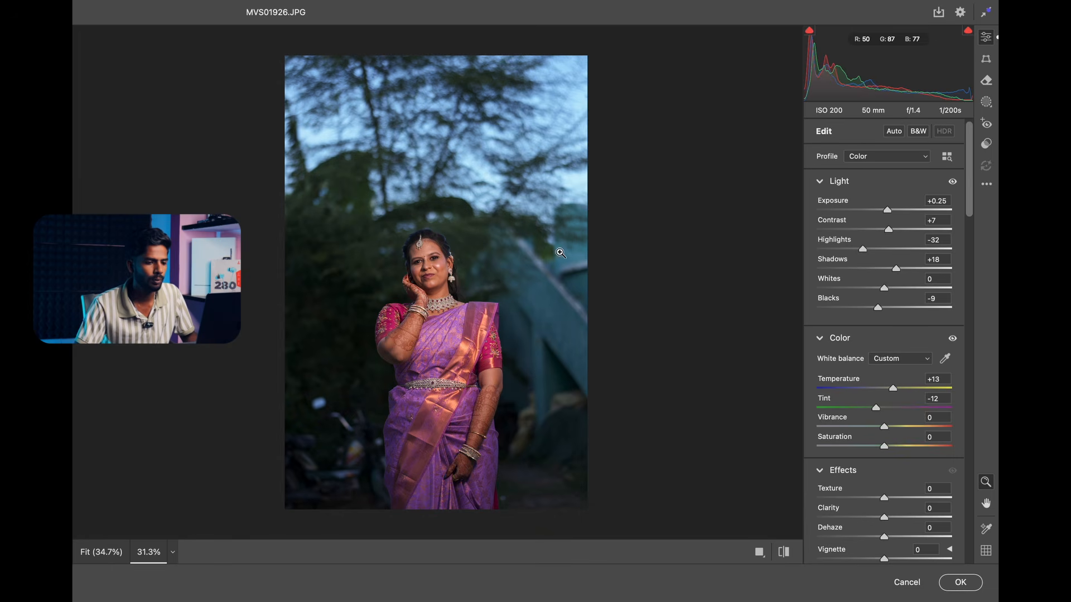
click(782, 552)
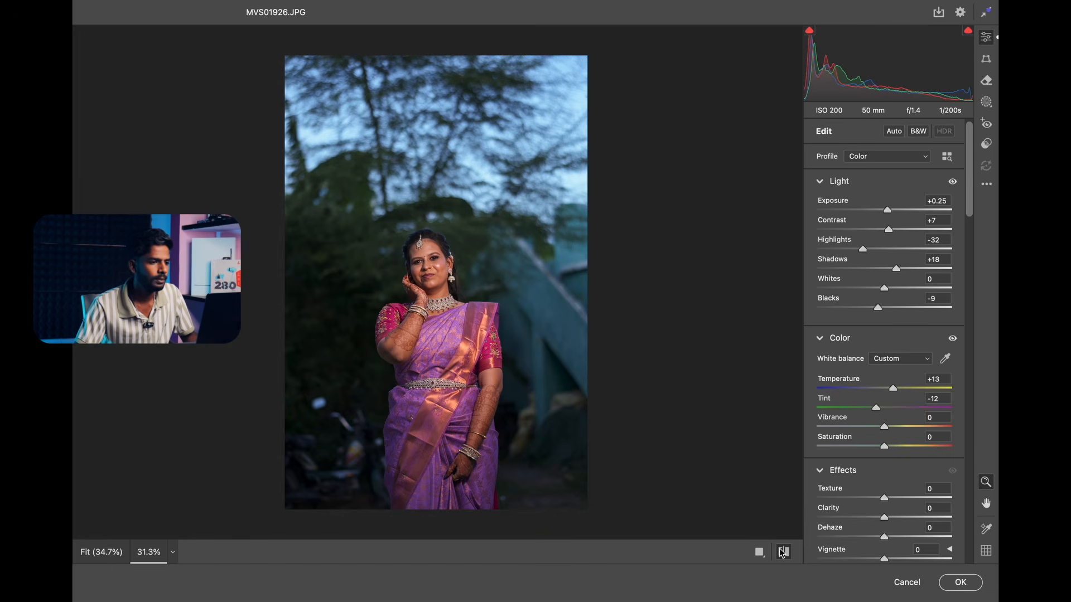
click(782, 552)
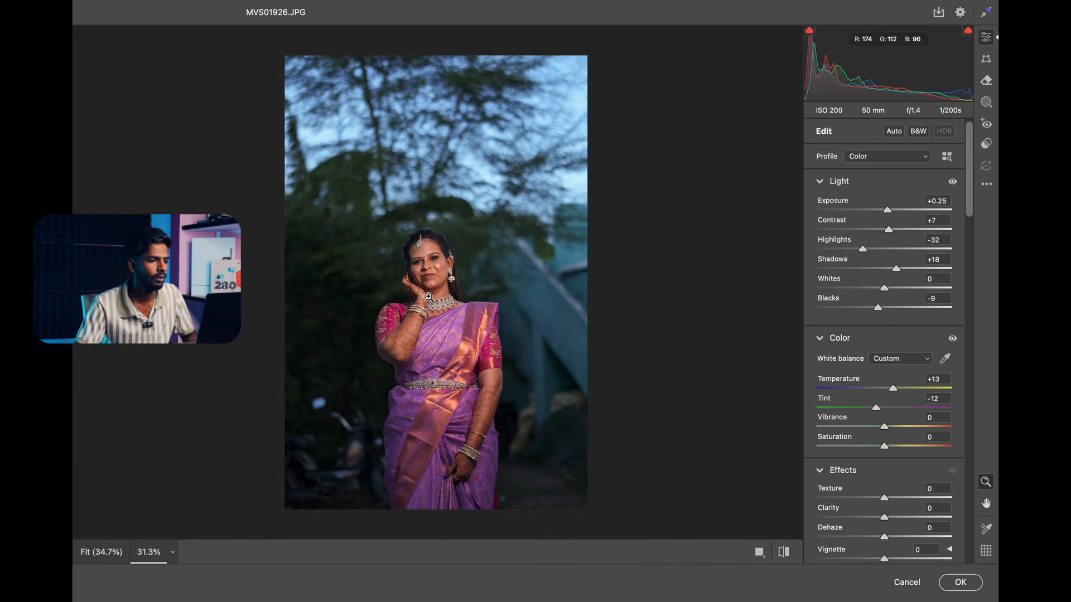
scroll(430, 298, up, 5)
scroll(429, 298, down, 4)
scroll(474, 272, down, 2)
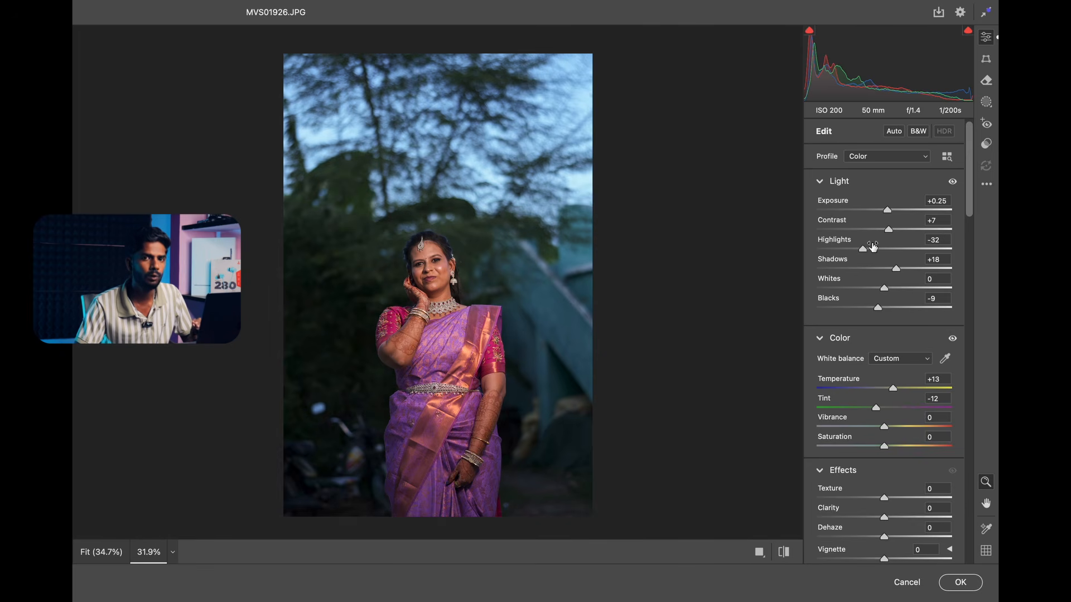
Start creating a preset from the current edit settings and name it "bassic correction".
click(988, 188)
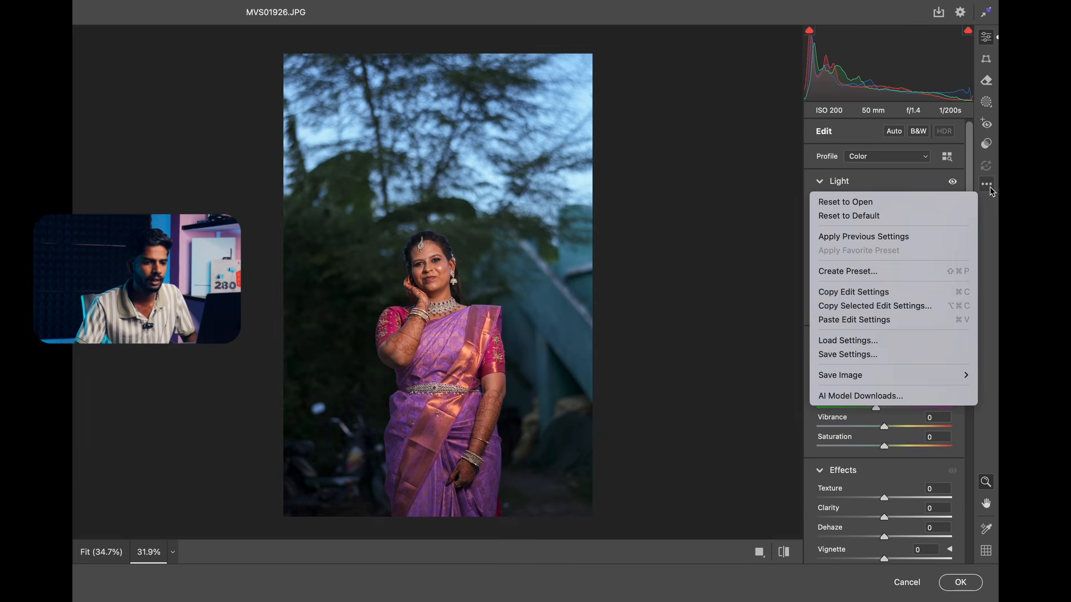
click(914, 276)
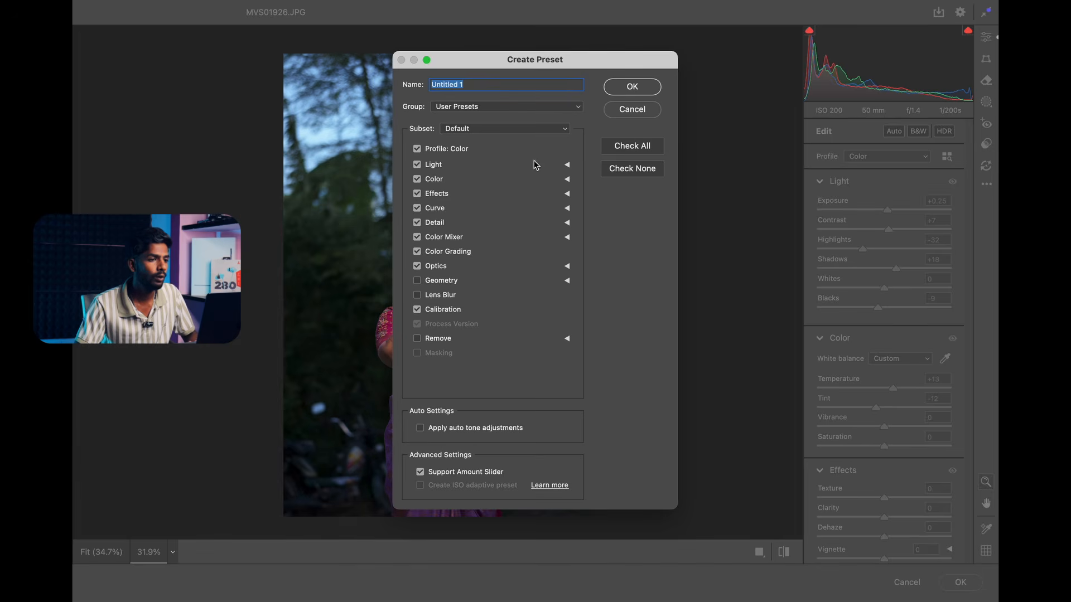
click(493, 107)
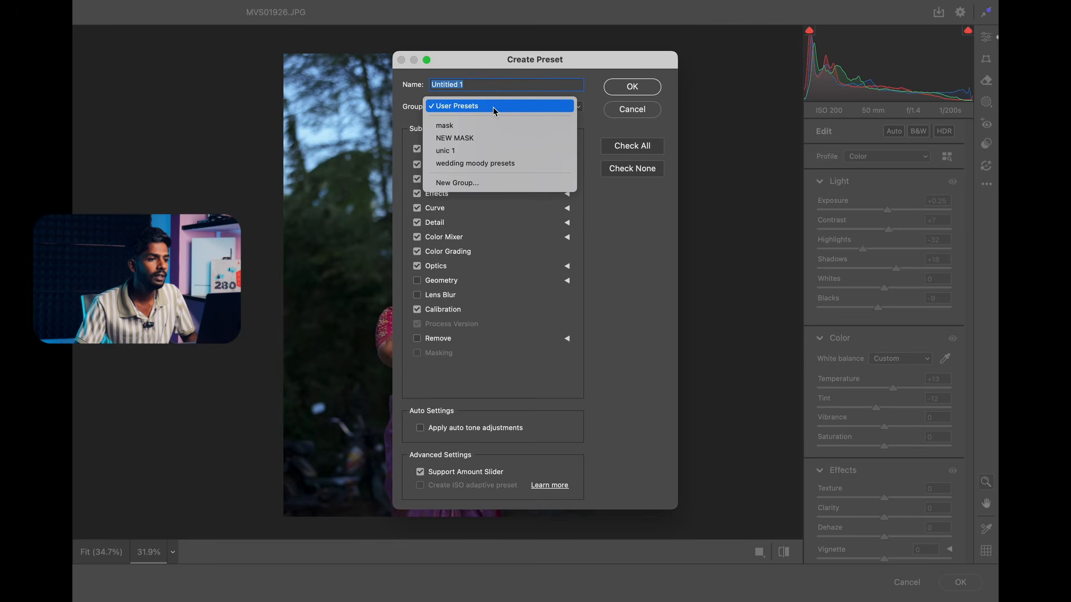
click(515, 94)
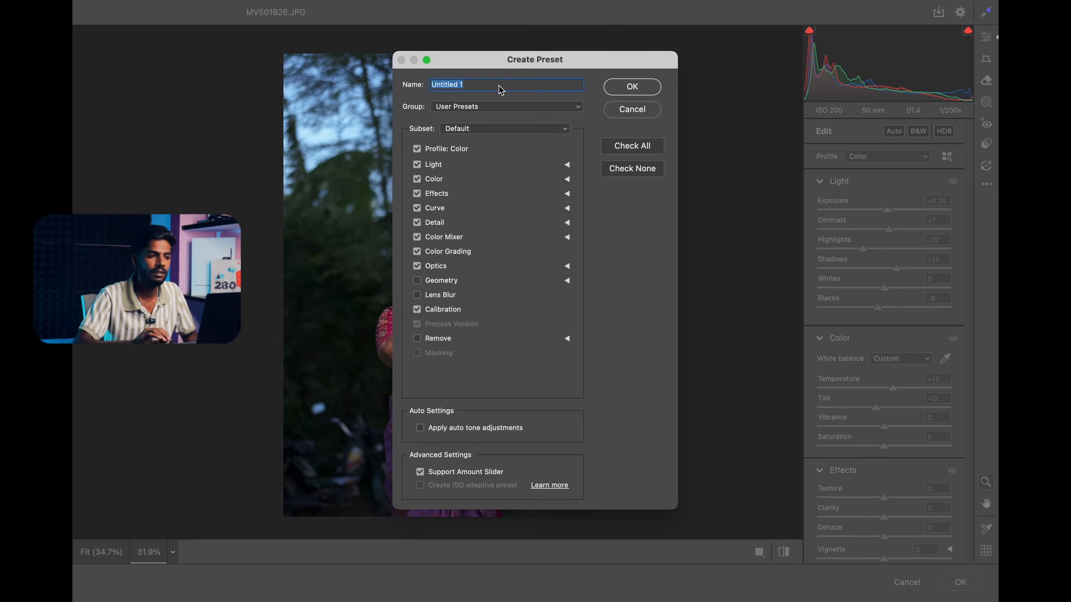
key(BackSpace)
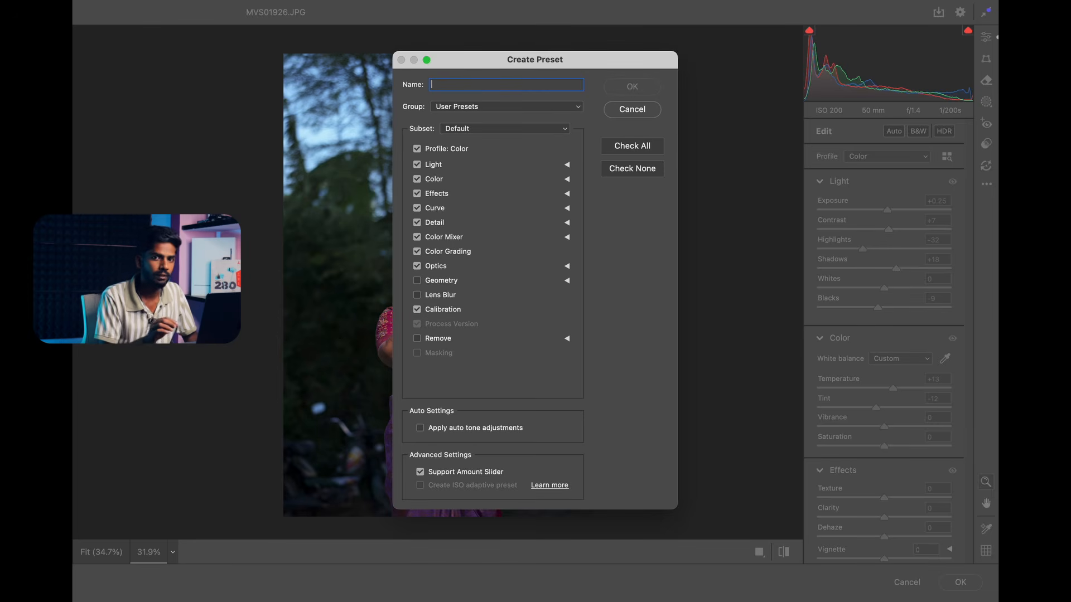
text(ba)
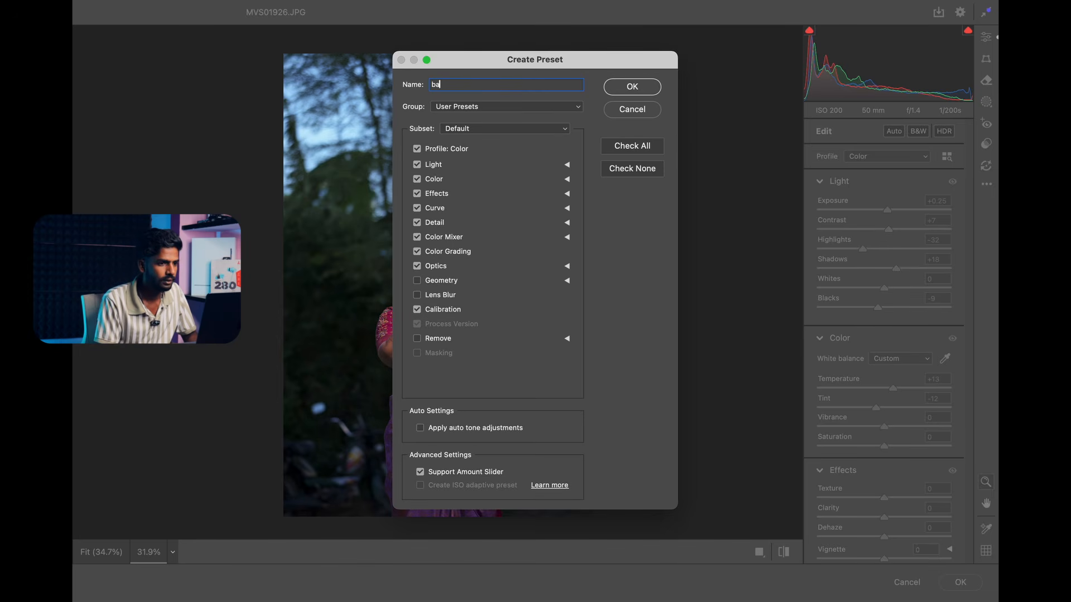
text(ssic c)
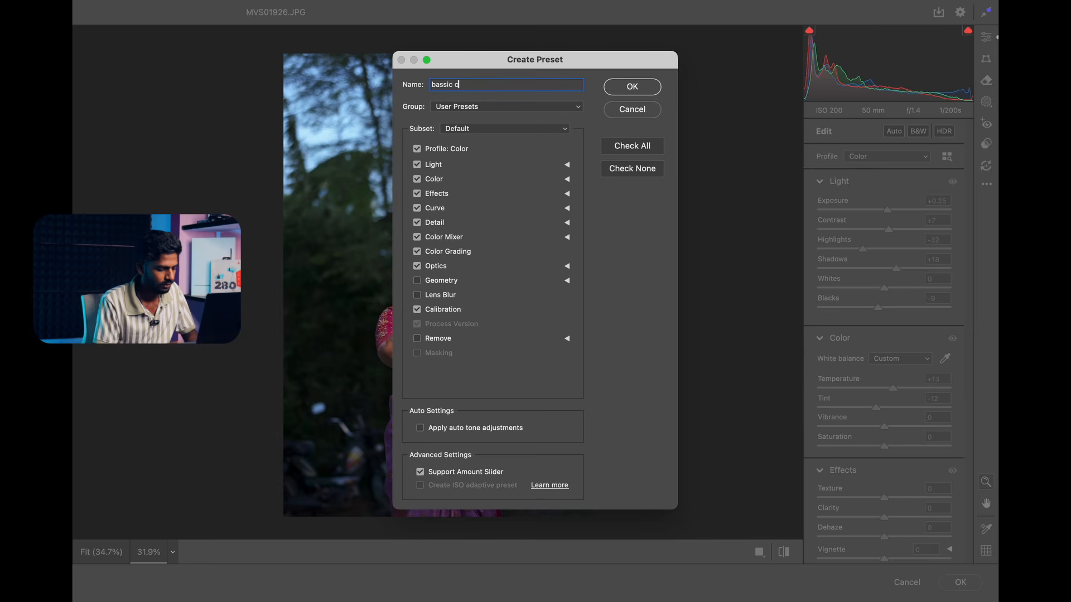
text(orrection)
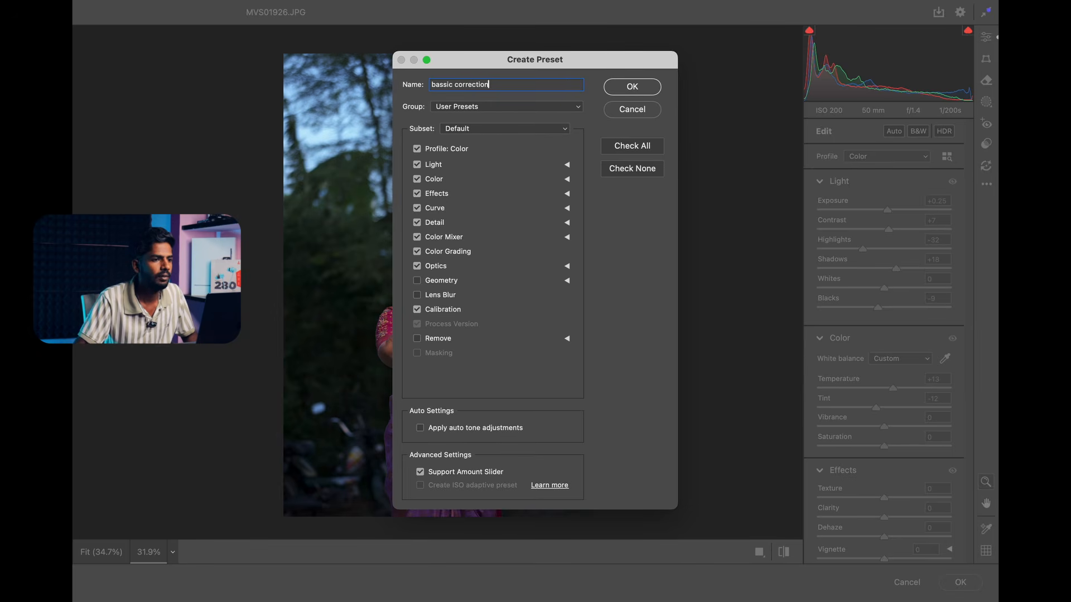
Create a new preset group named "bassic" for the preset and save the preset in it.
click(523, 106)
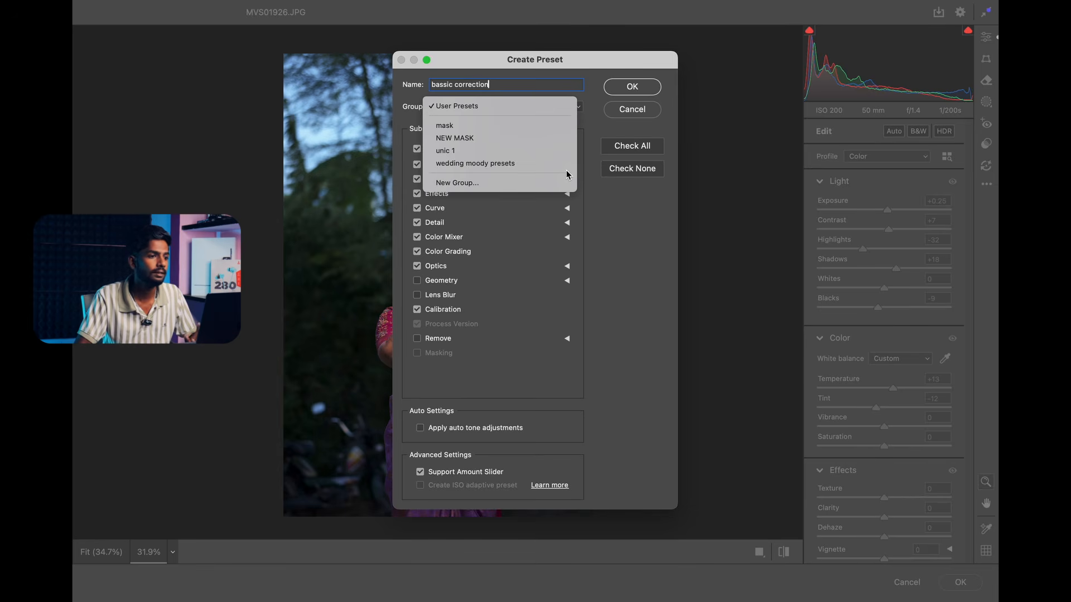
click(534, 183)
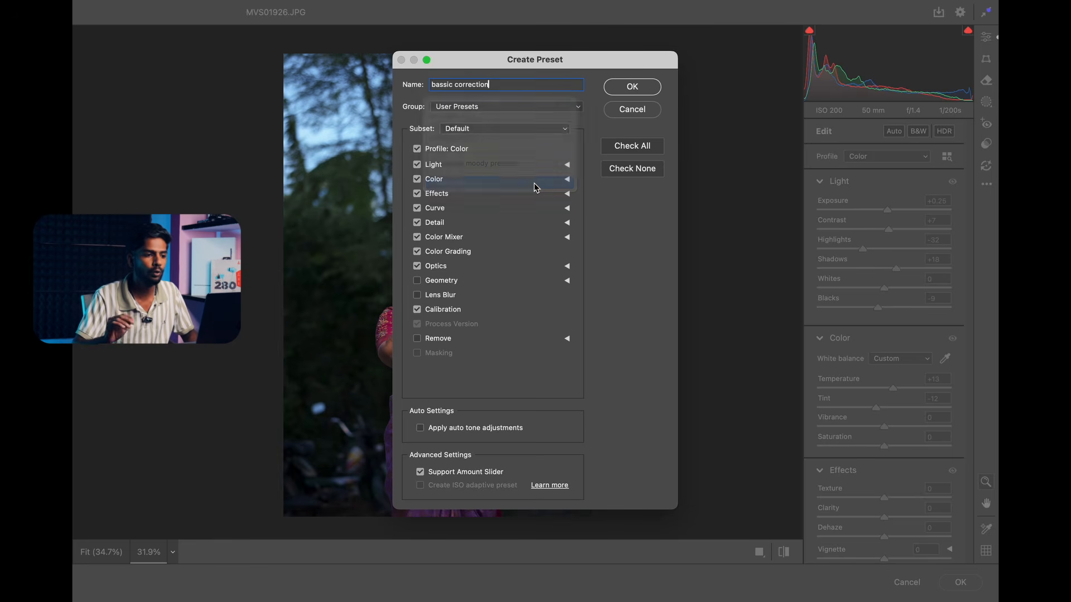
key(BackSpace)
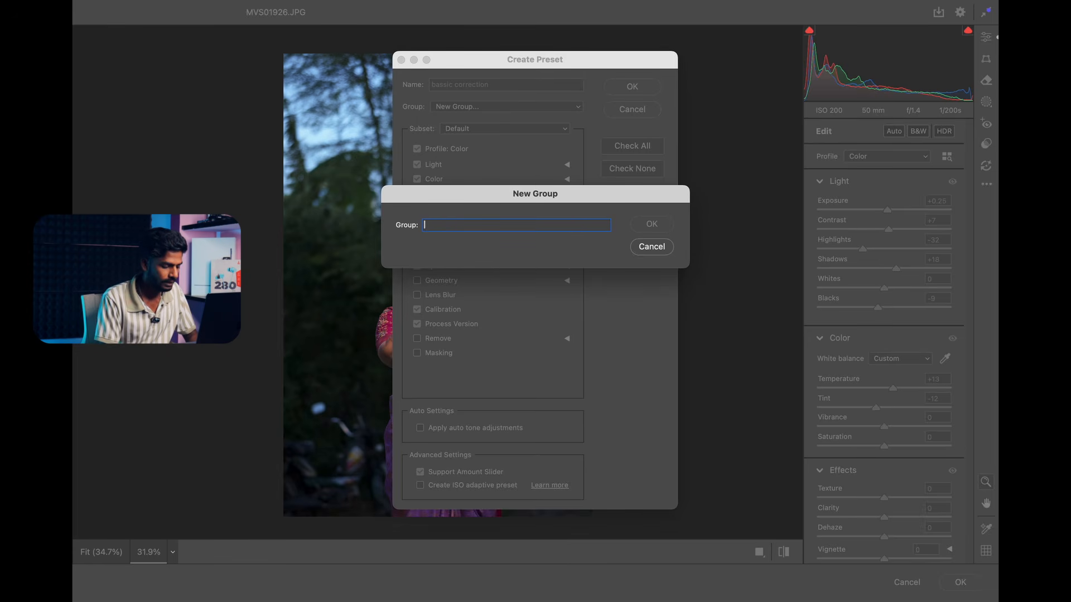
text(bassic)
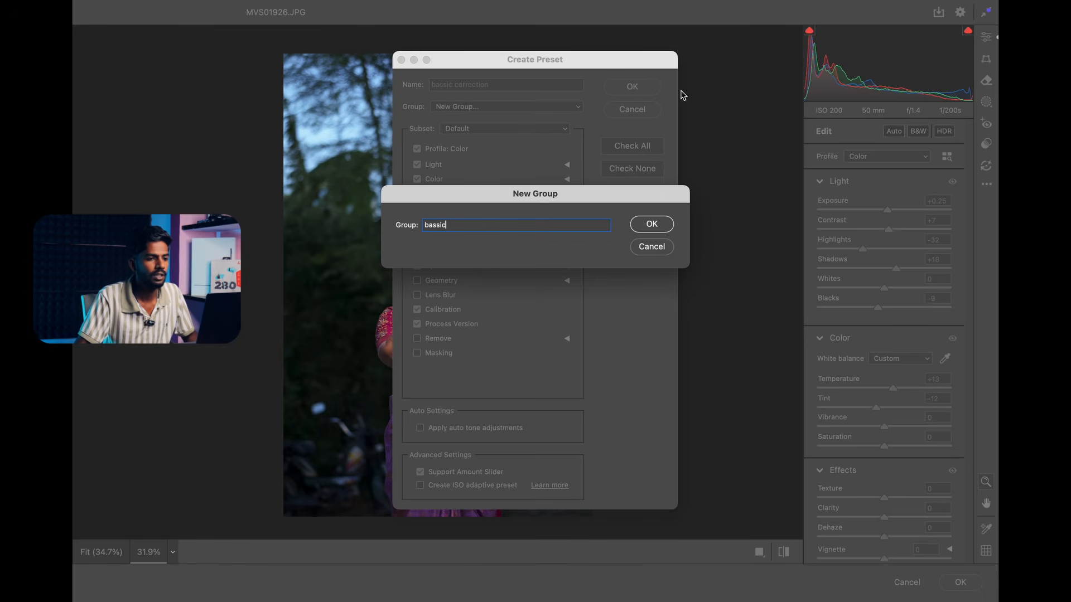
click(647, 225)
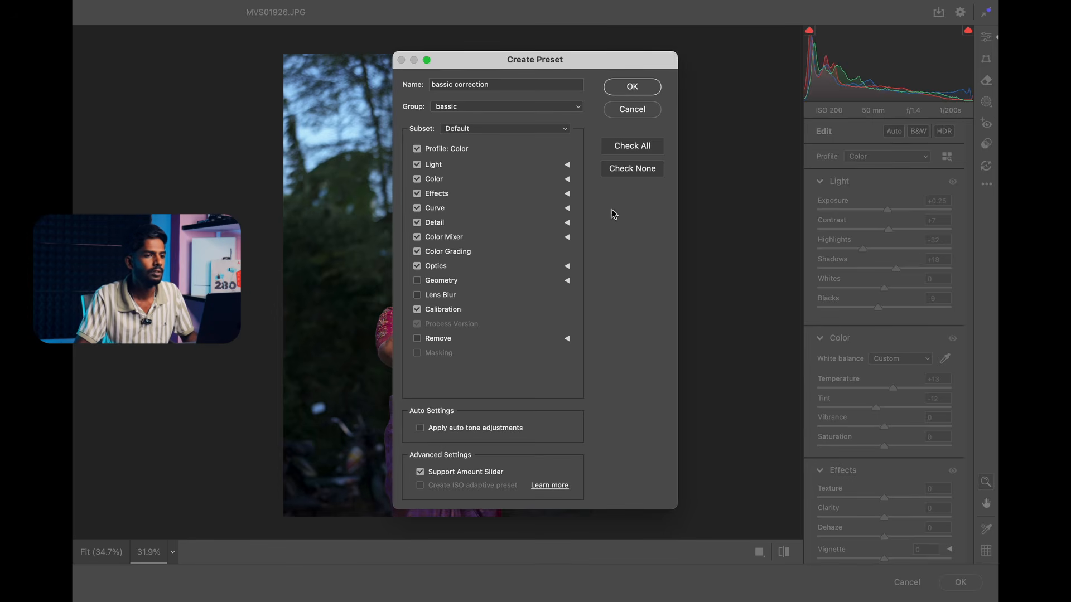
click(632, 87)
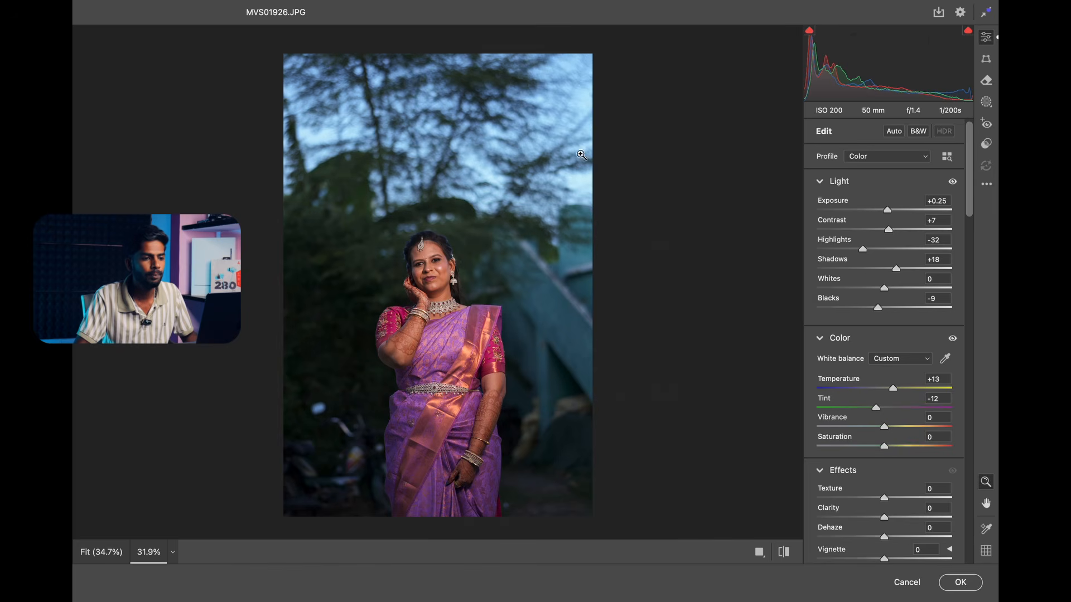
Apply the Camera Raw adjustments to the photo MVS01926.JPG.
mouse_move(458, 273)
mouse_down()
mouse_move(496, 250)
mouse_move(444, 265)
mouse_up()
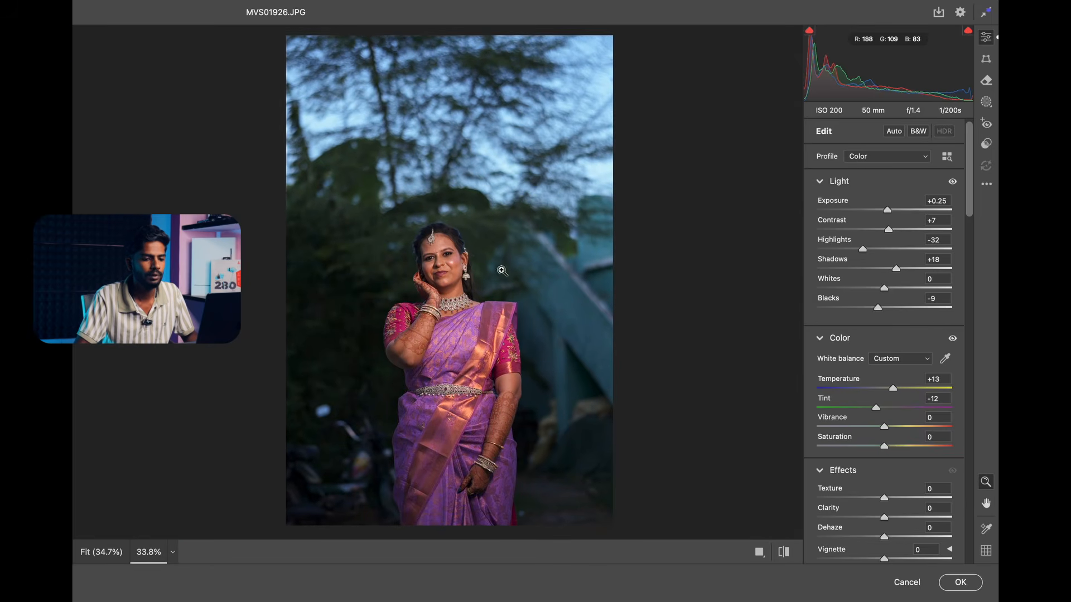
click(958, 582)
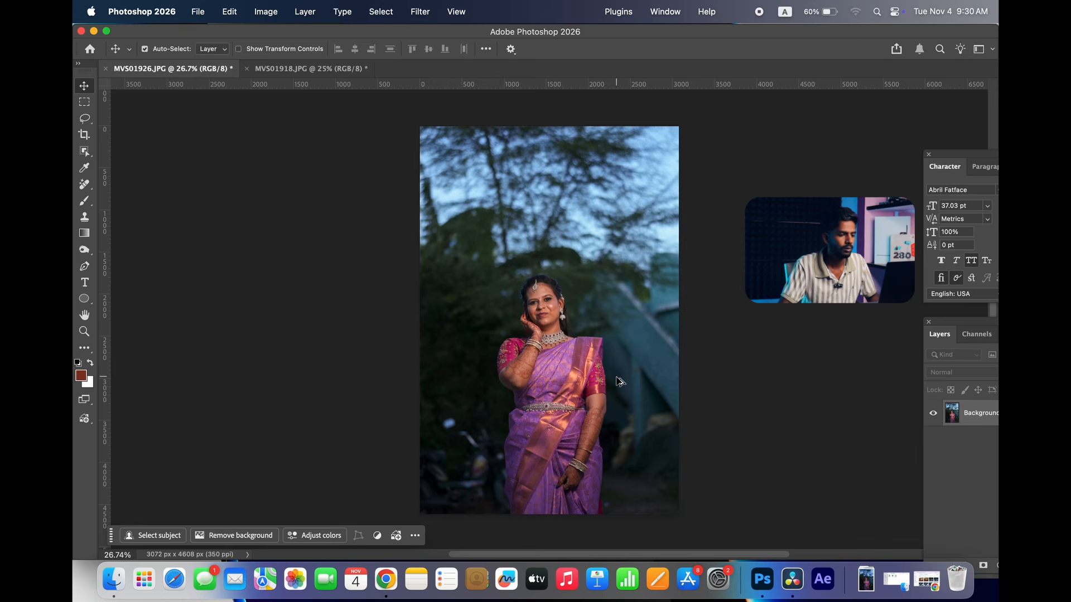
Compare the photo with and without the Camera Raw edit by undoing and redoing it, ending with the edit undone.
scroll(620, 386, up, 1)
key(super+z)
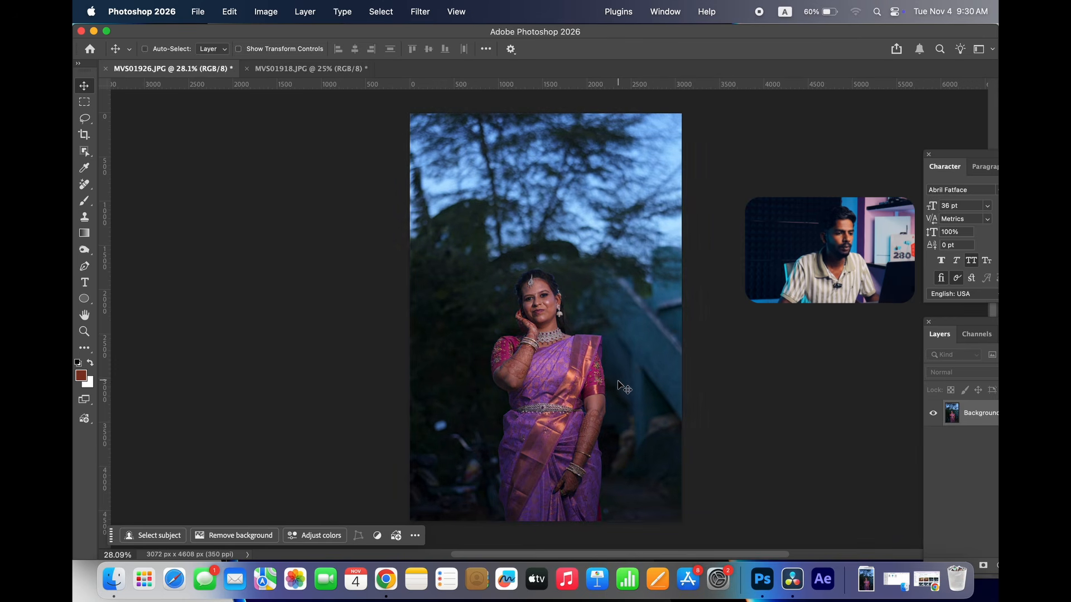
key(shift+super+z)
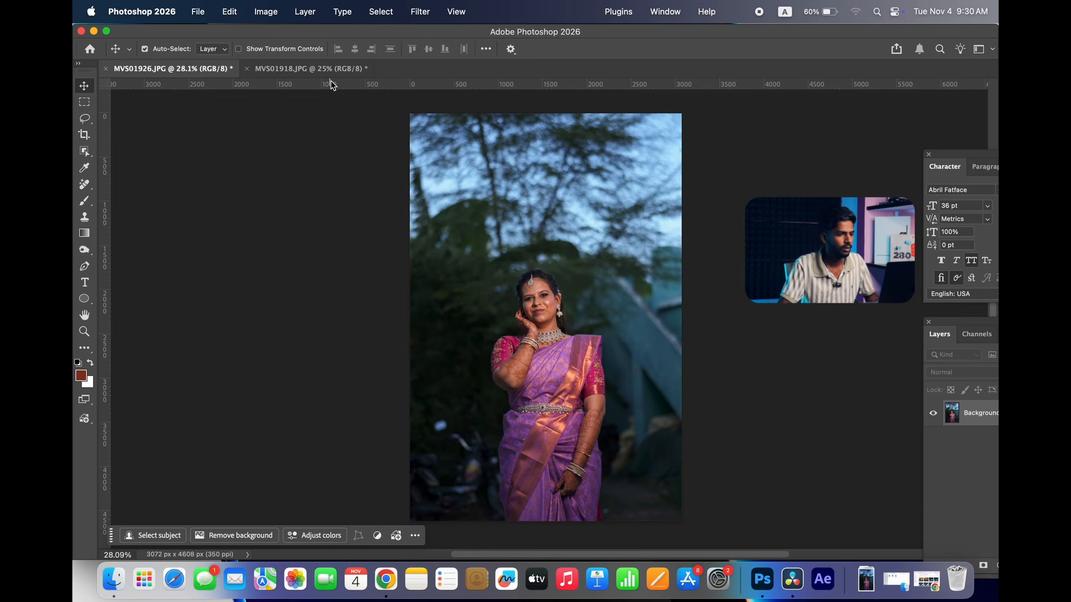
key(super+z)
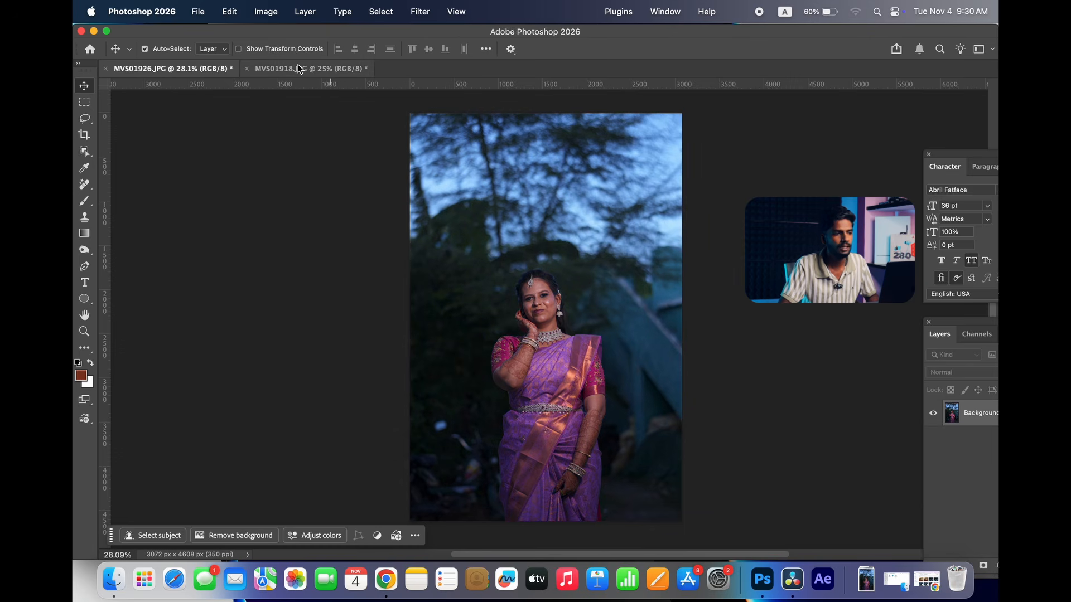
Open MVS01918.JPG in the Camera Raw filter and apply the "bassic correction" preset from the bassic group.
click(295, 68)
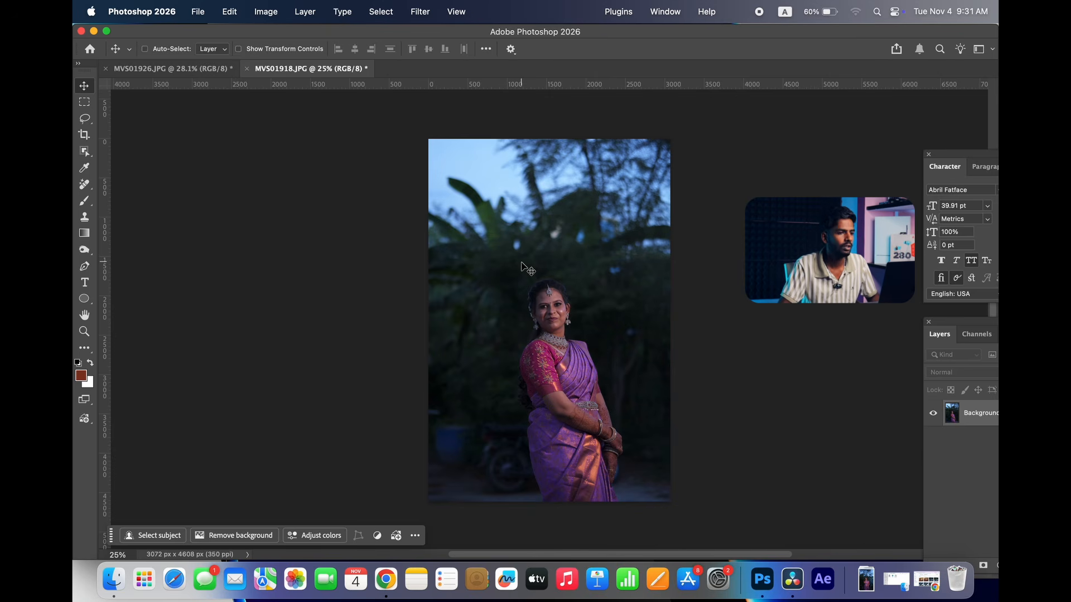
key(super+shift+a)
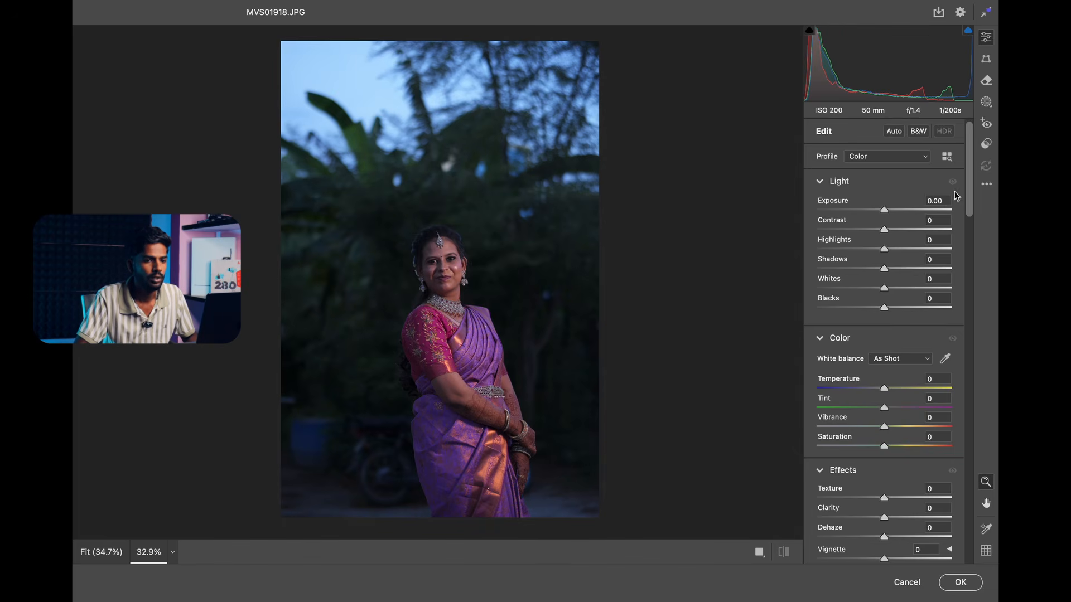
click(987, 148)
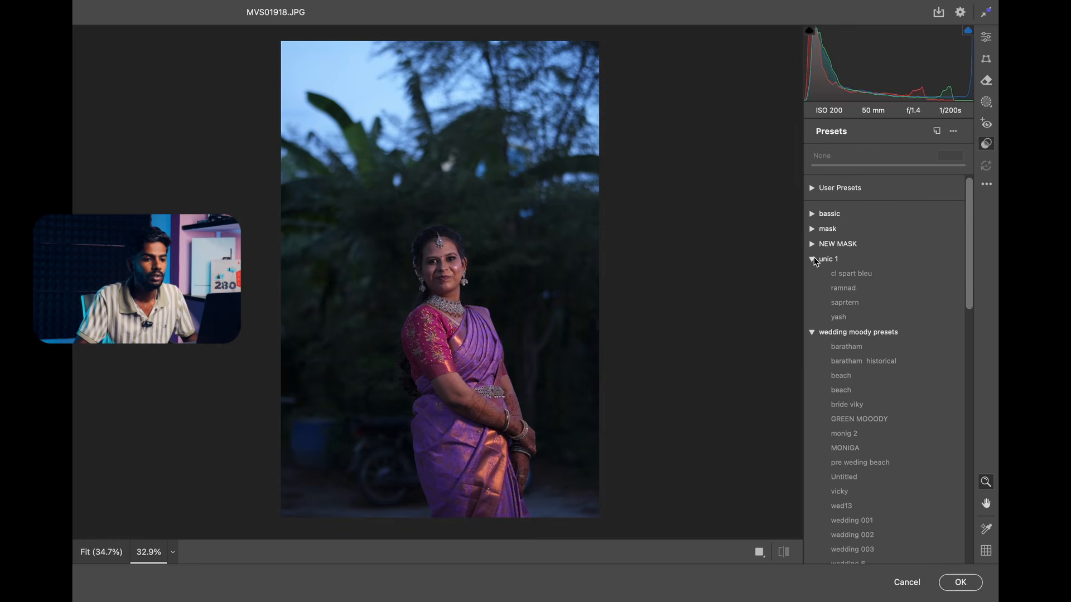
click(813, 260)
click(812, 273)
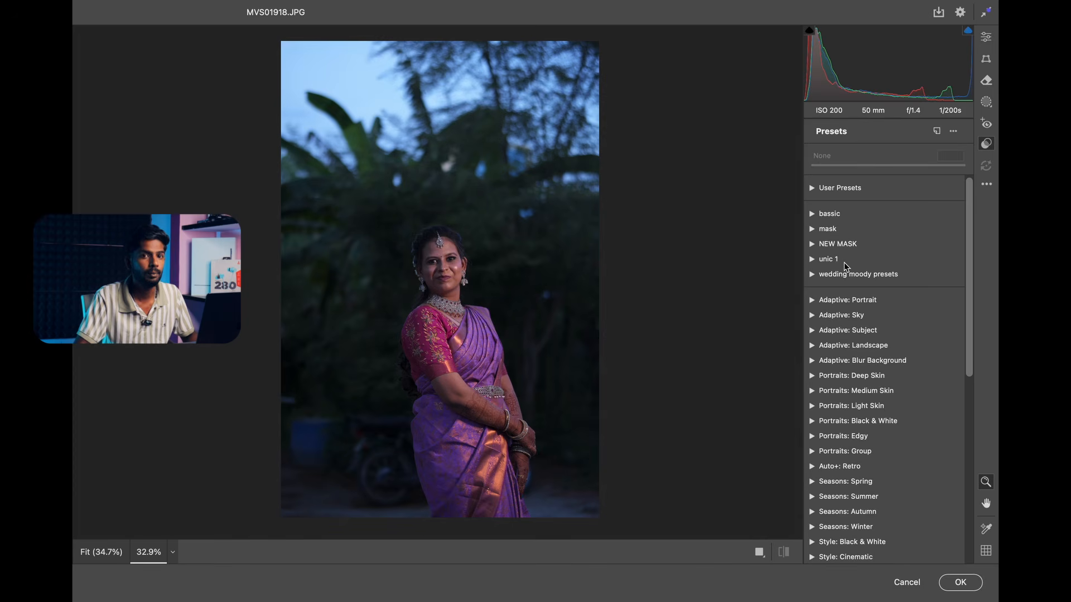
click(813, 217)
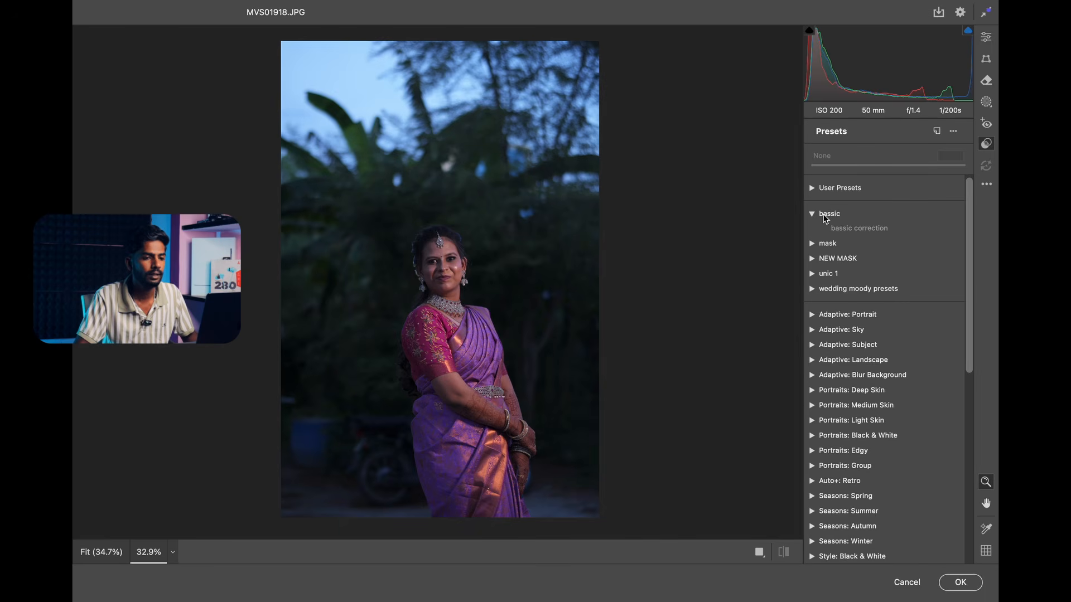
click(834, 227)
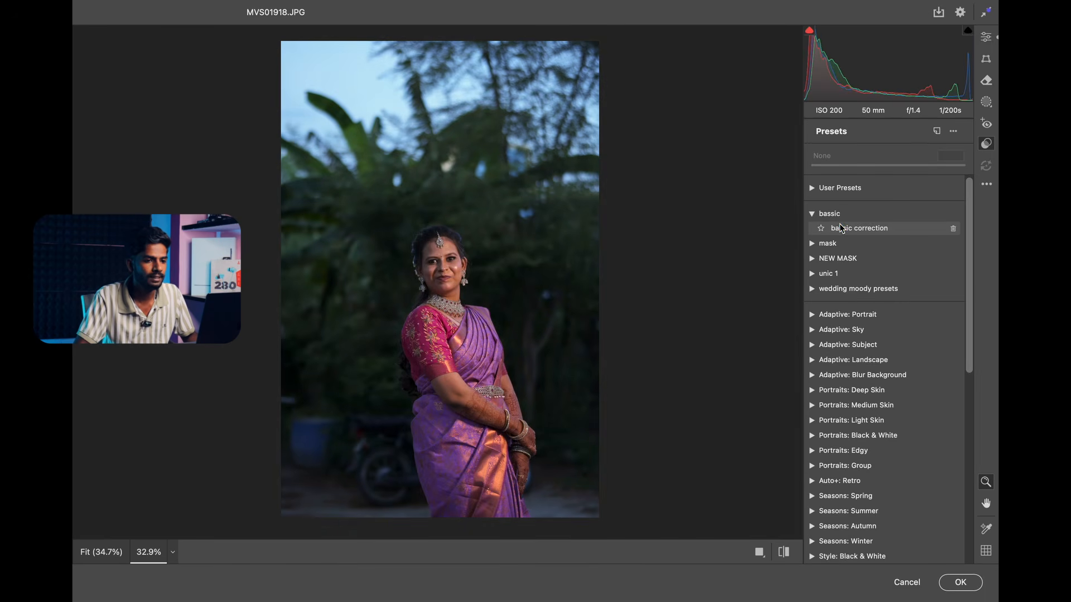
drag(463, 246, 521, 241)
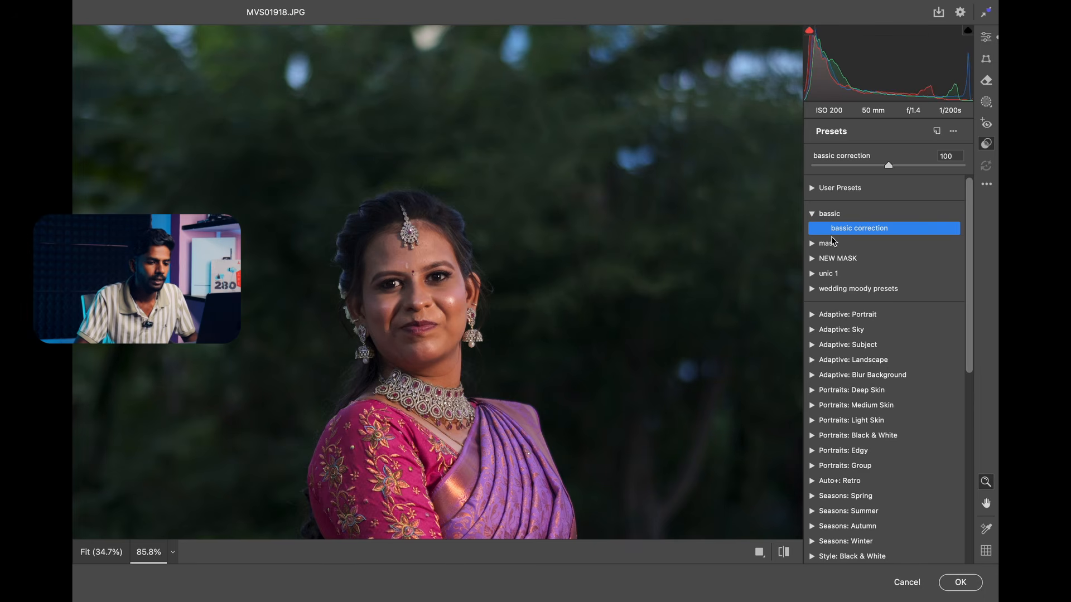
Set the amount of the "bassic correction" preset to 121 and apply the Camera Raw adjustments to MVS01918.JPG.
click(791, 552)
click(859, 228)
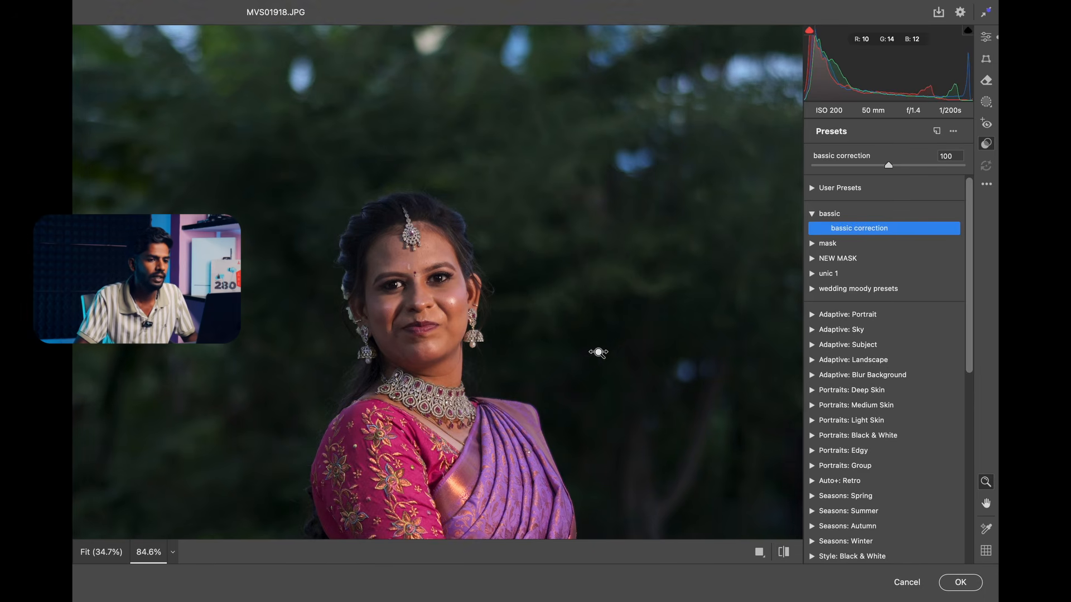
scroll(597, 355, down, 5)
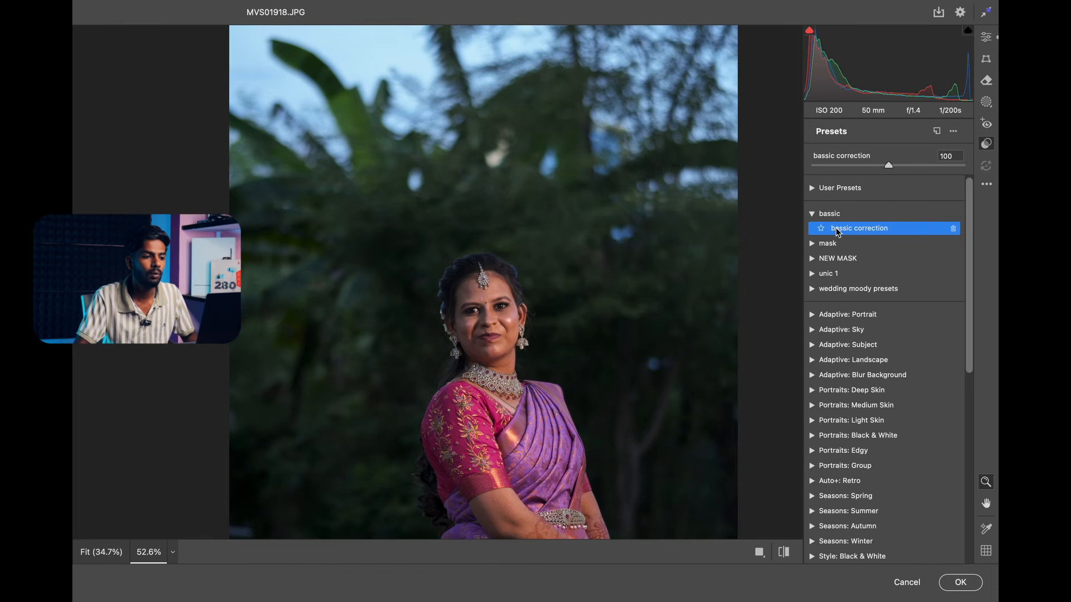
mouse_move(554, 303)
mouse_down()
mouse_move(506, 318)
mouse_move(571, 302)
mouse_up()
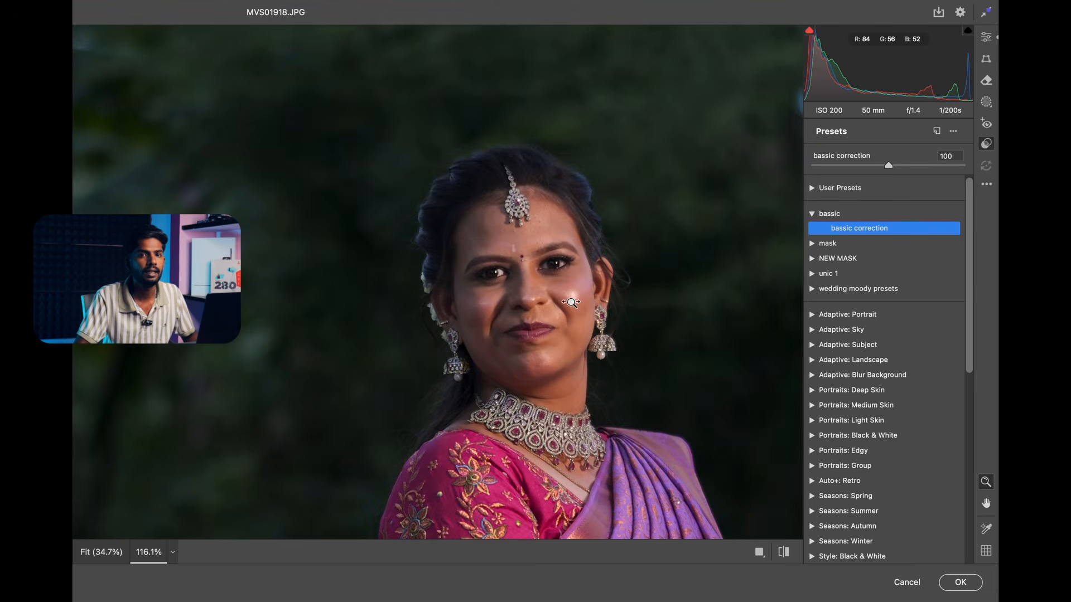
drag(607, 261, 598, 266)
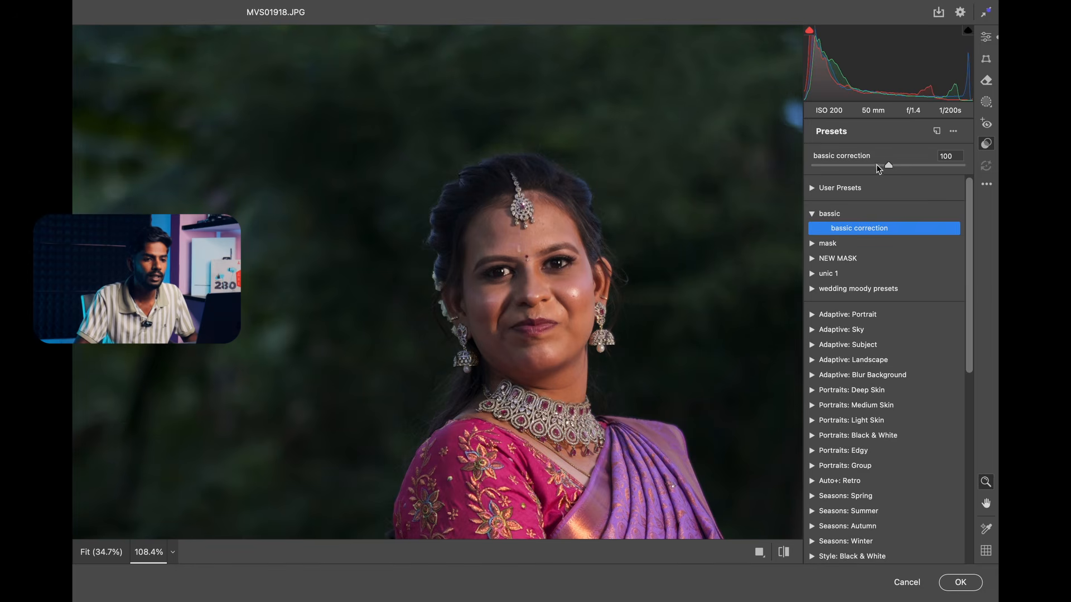
drag(889, 168, 903, 169)
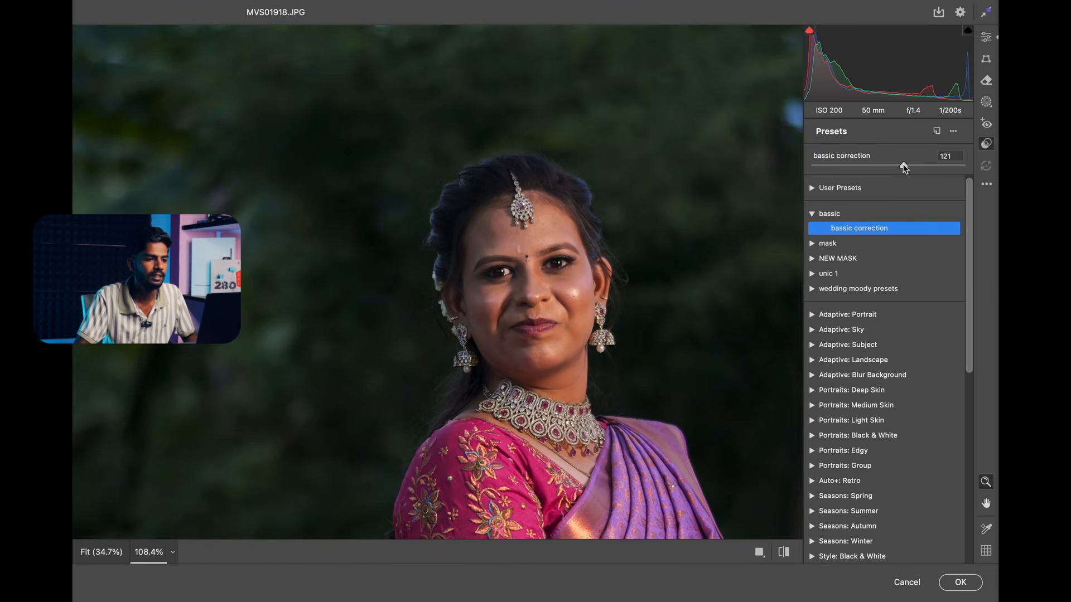
scroll(693, 176, down, 6)
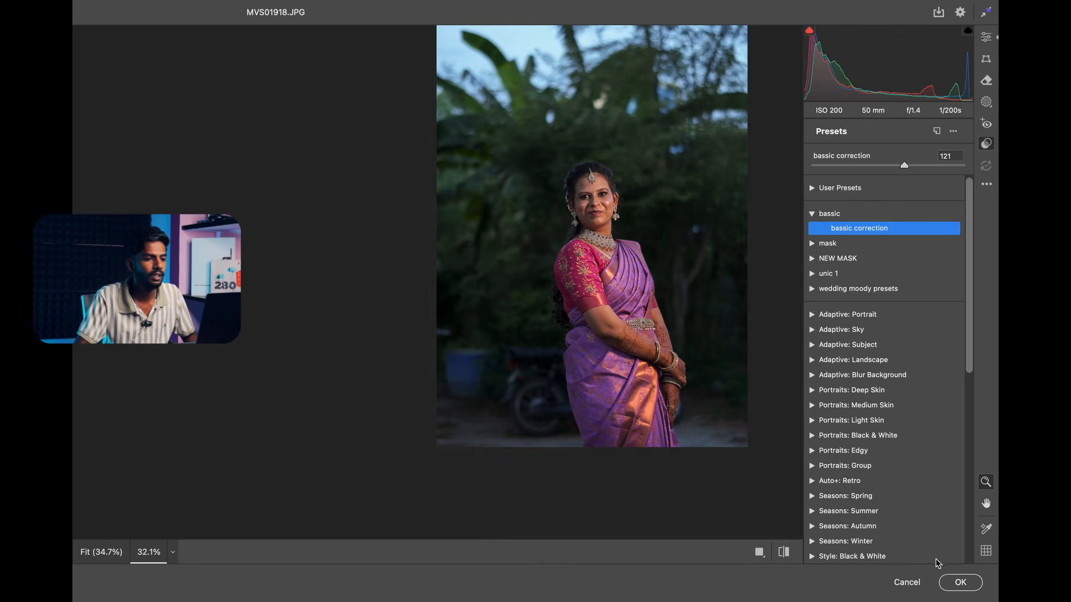
click(960, 582)
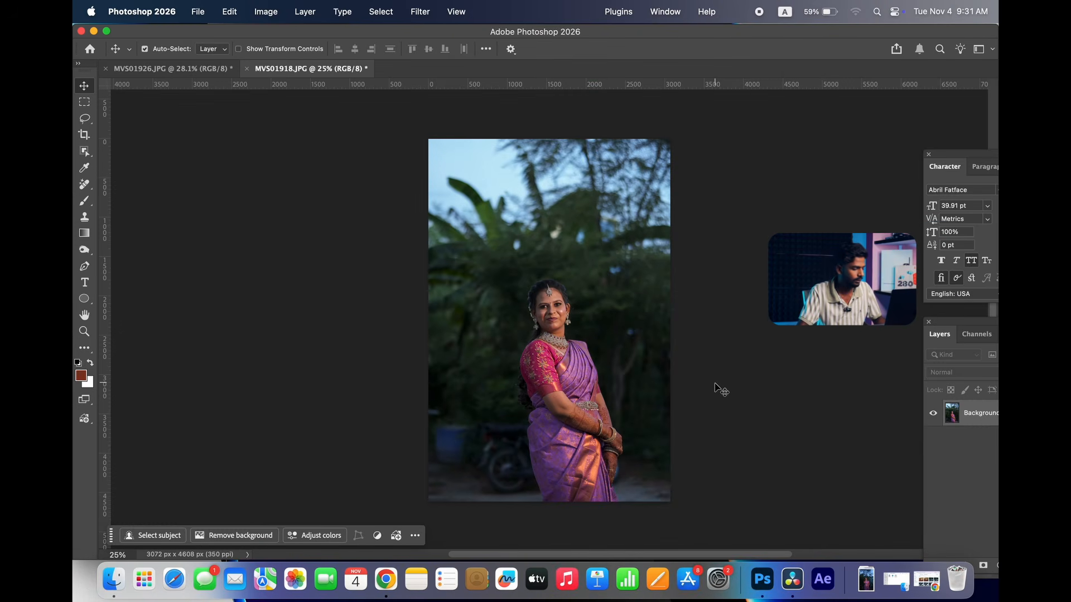
Compare MVS01918.JPG with and without the Camera Raw edit, ending with the edit undone.
key(super+z)
key(super+shift+z)
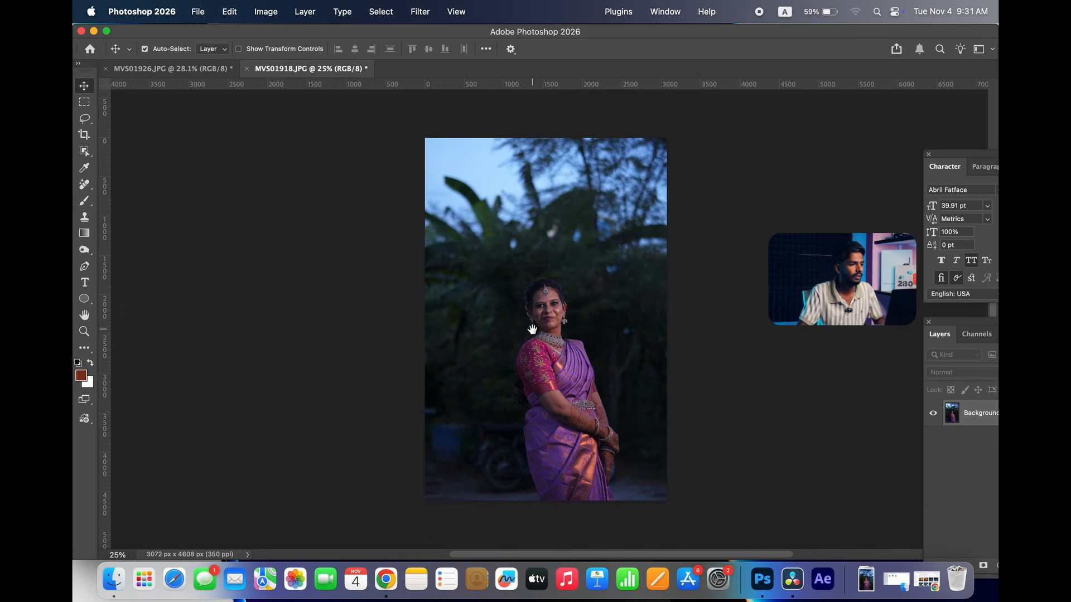
Open MVS01926.JPG in the Camera Raw filter and apply the previous settings to it.
click(218, 68)
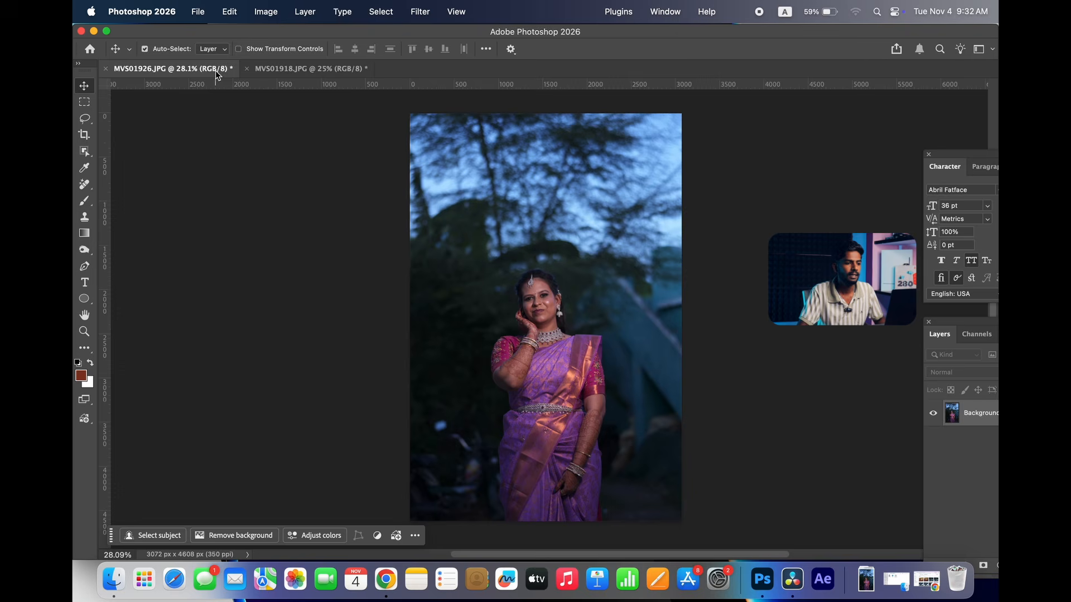
key(super+shift+a)
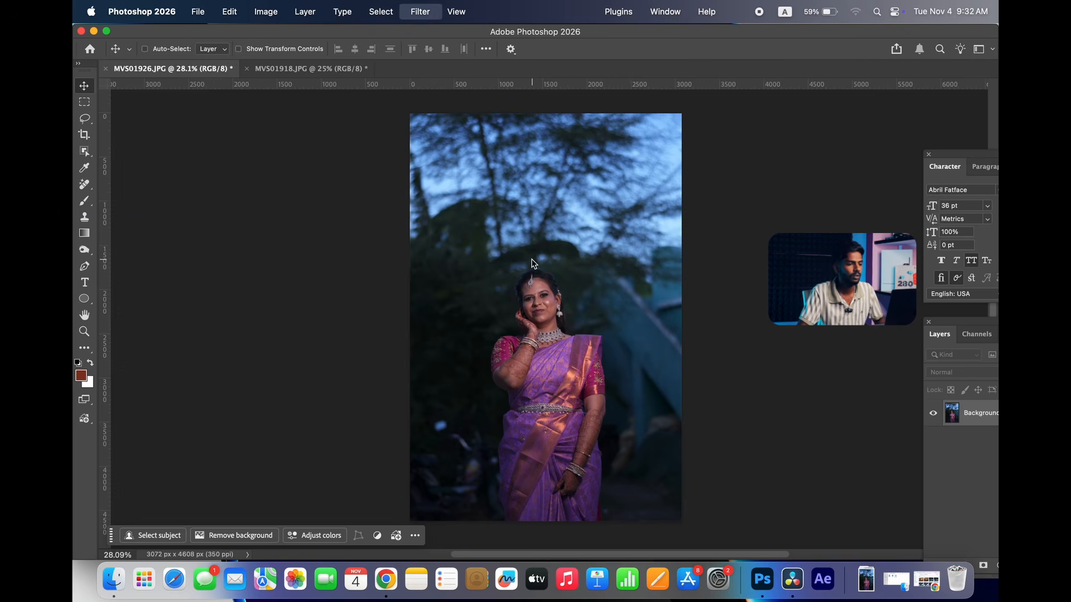
drag(440, 271, 473, 265)
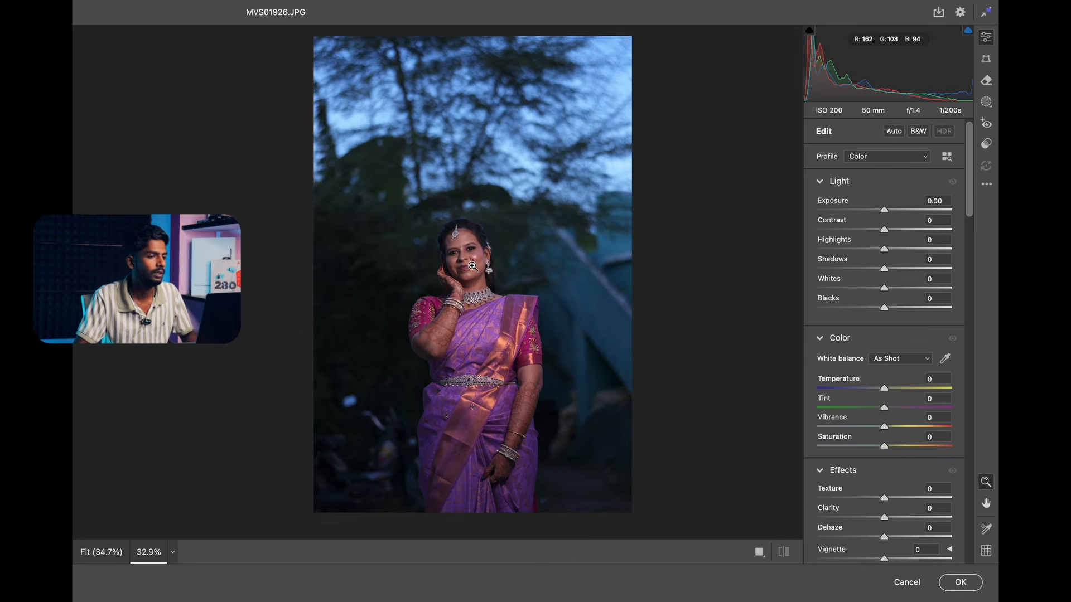
scroll(426, 237, down, 1)
drag(491, 220, 488, 225)
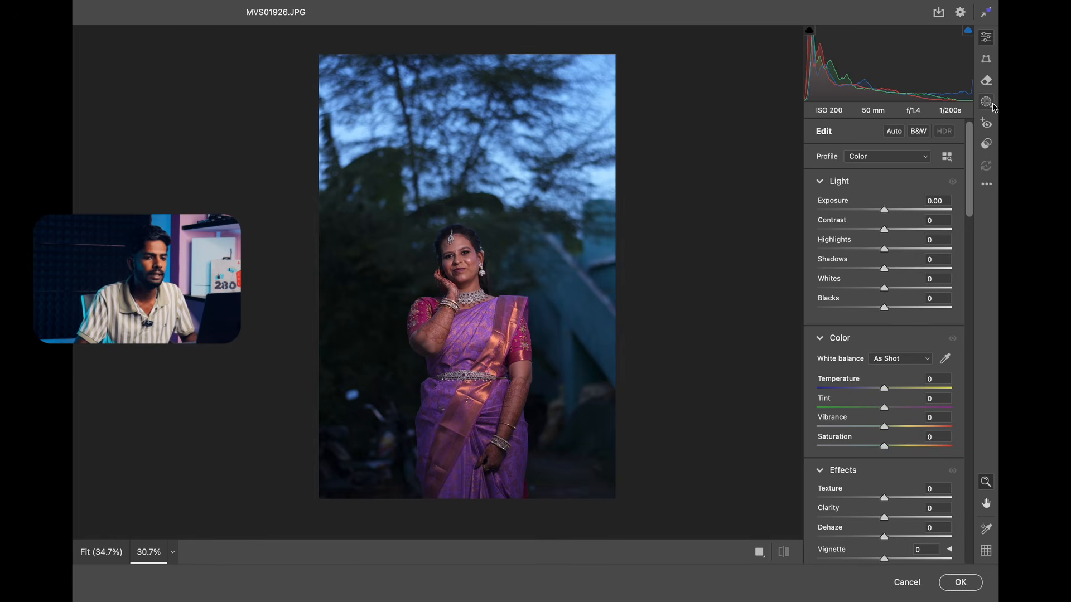
click(986, 184)
click(911, 237)
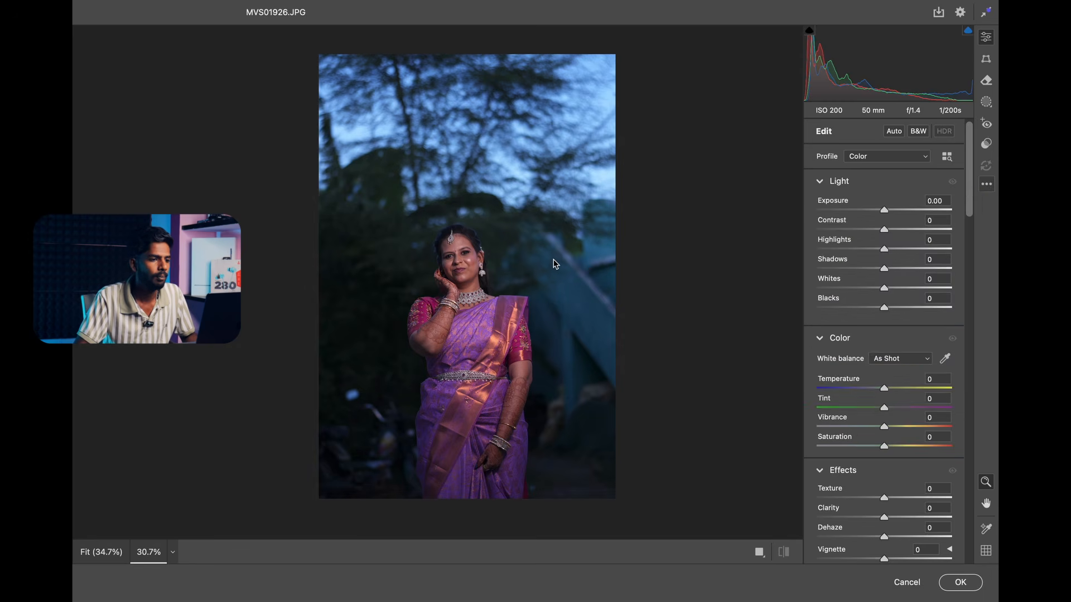
drag(476, 256, 470, 234)
drag(478, 235, 517, 222)
Create a Background mask and subtract a linear gradient running from the woman's chest up to near the photo's upper edge.
click(986, 102)
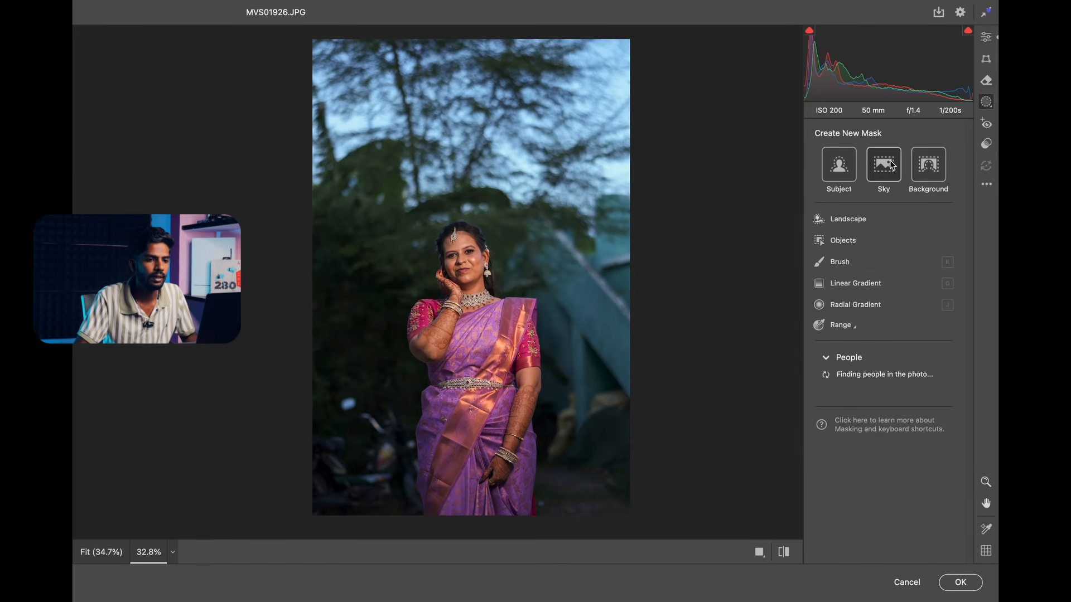
click(932, 176)
click(907, 217)
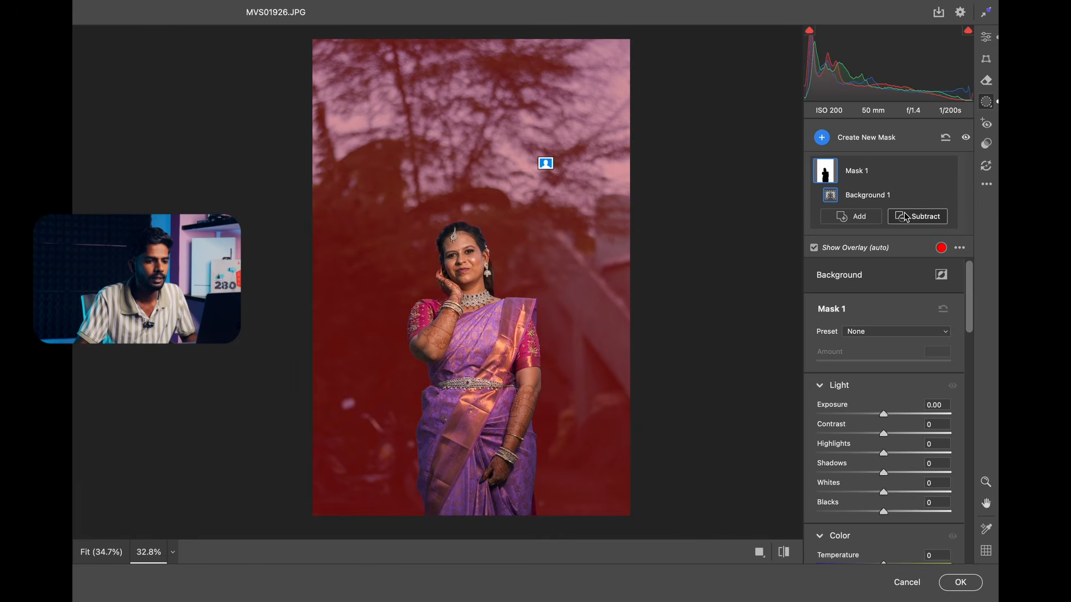
click(809, 327)
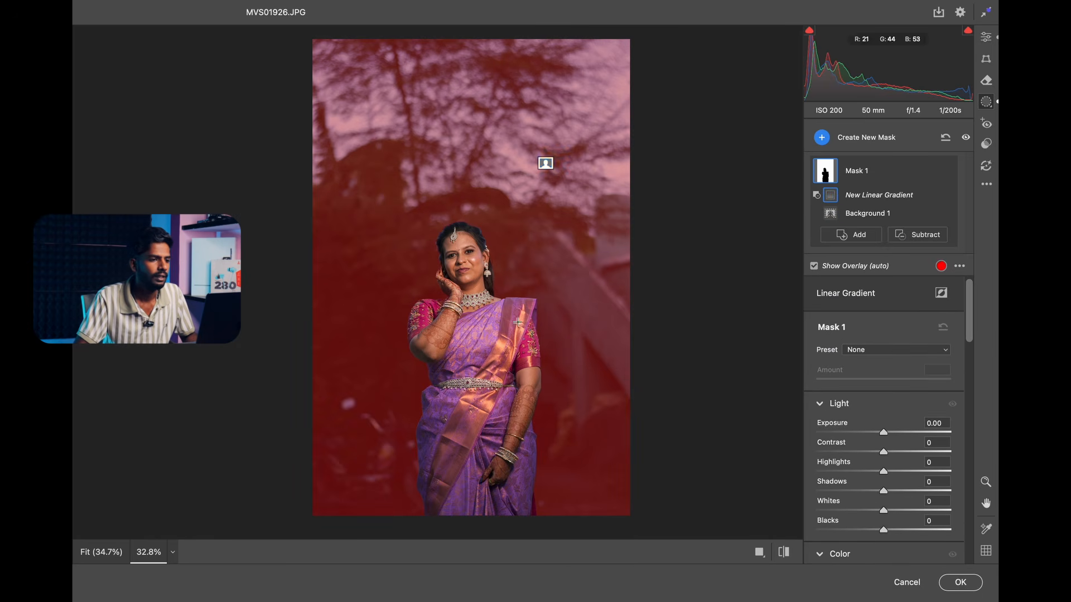
drag(507, 322, 510, 56)
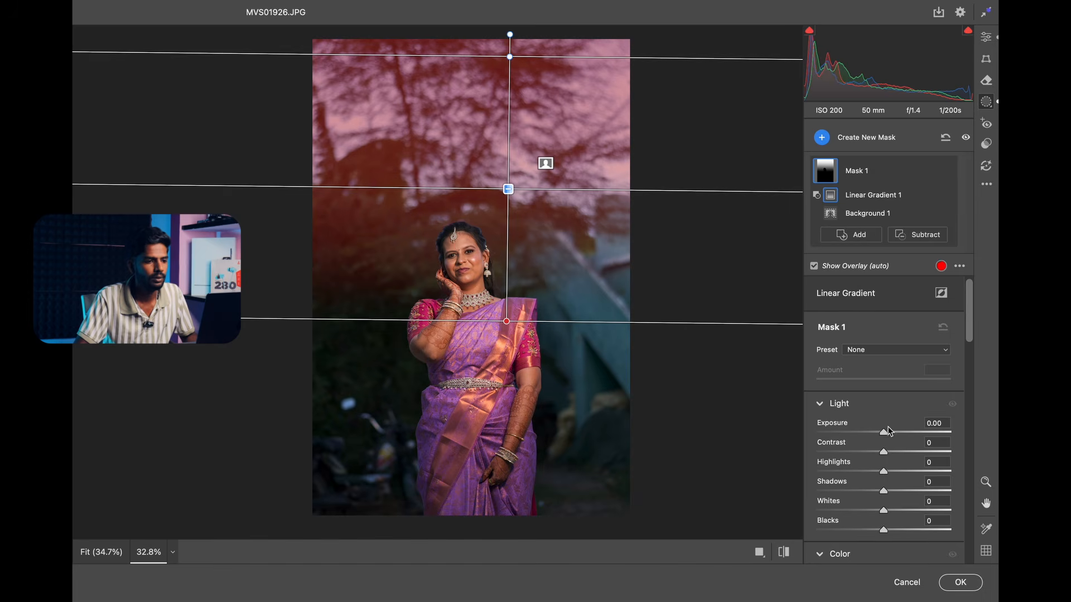
For the background mask, set Exposure to +1.55, Texture to -100, Clarity to -53 and Dehaze to -43.
drag(883, 432, 912, 429)
scroll(876, 421, down, 1)
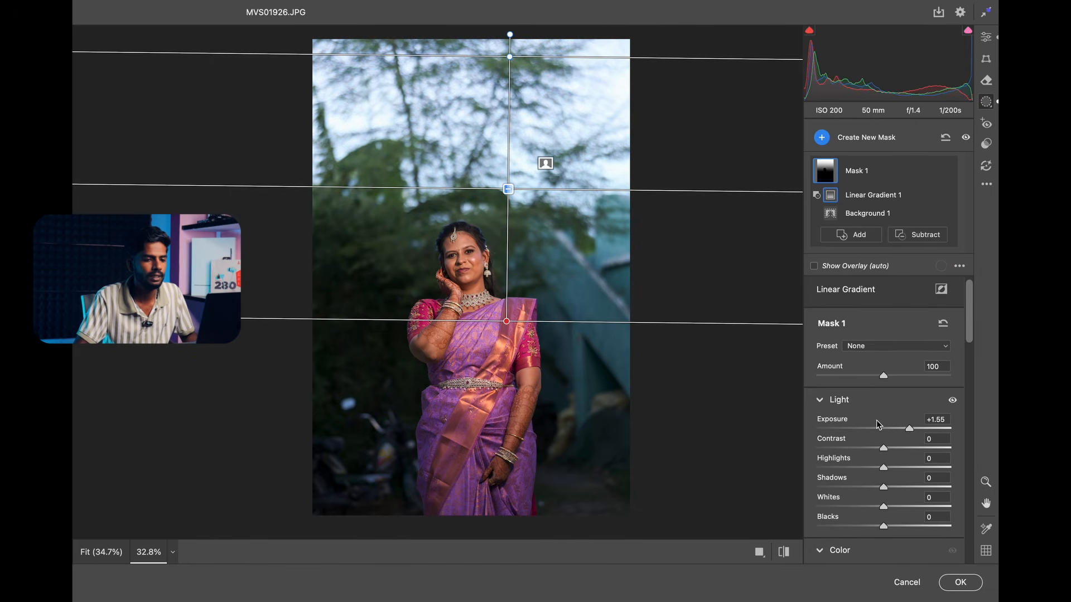
drag(970, 320, 952, 442)
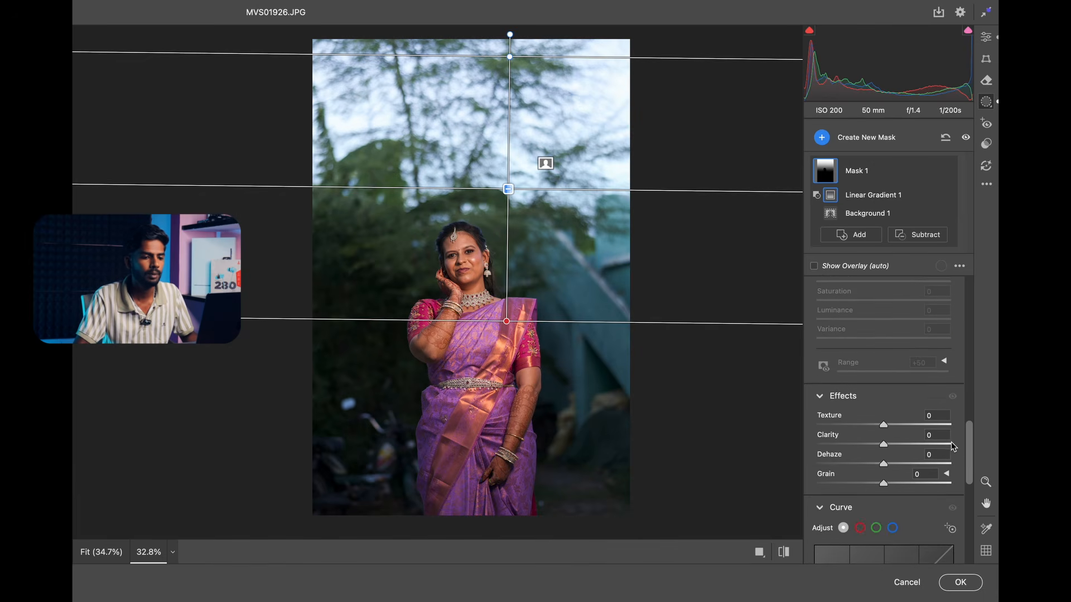
drag(884, 425, 764, 430)
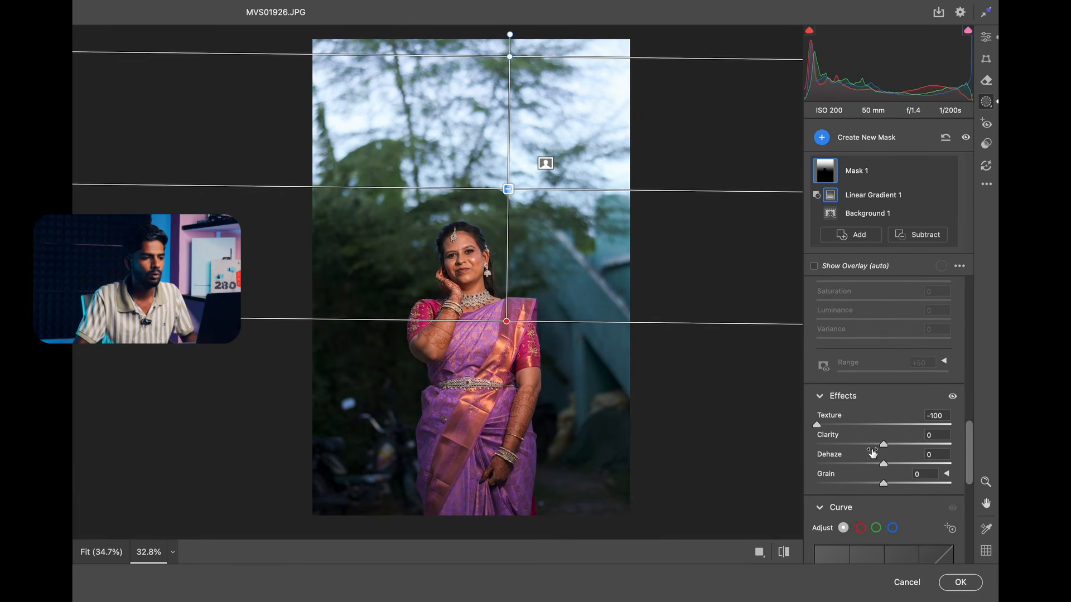
drag(873, 453, 830, 451)
click(848, 445)
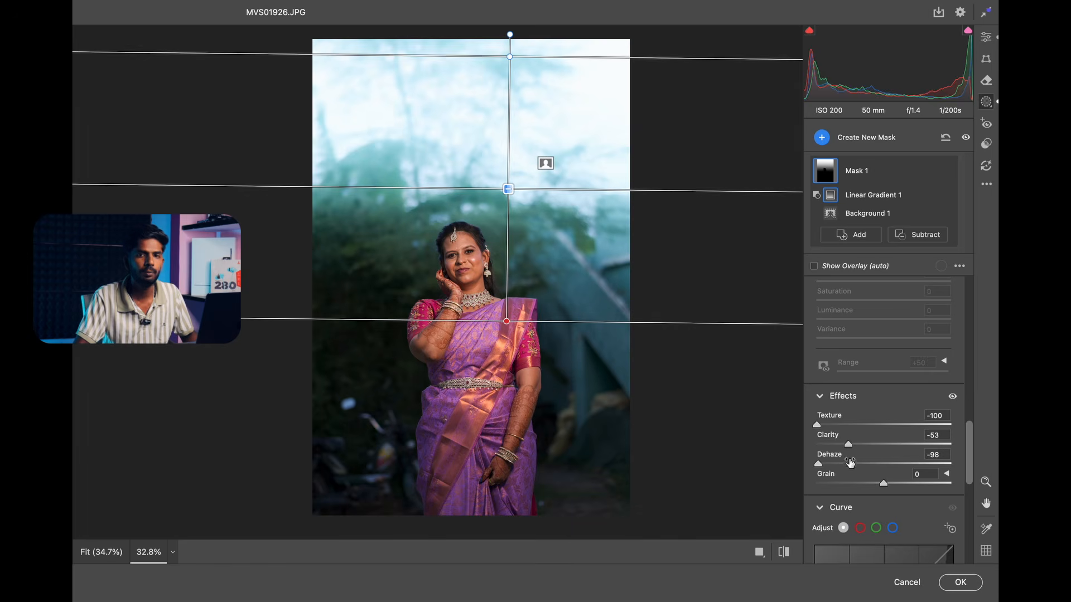
click(855, 464)
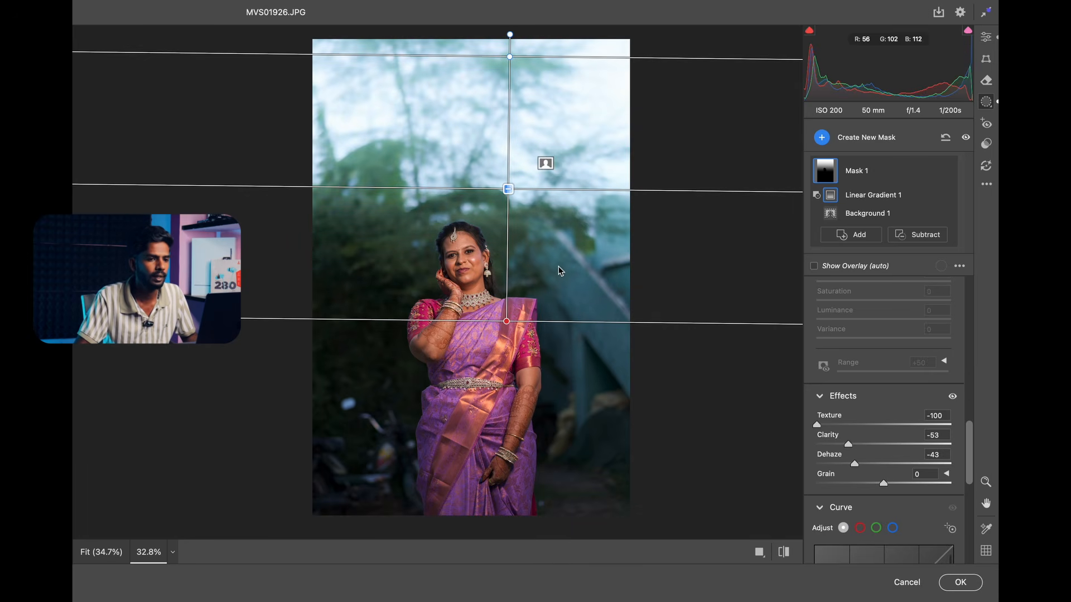
Add a second mask that selects the subject and set its Exposure to +0.20.
mouse_move(948, 173)
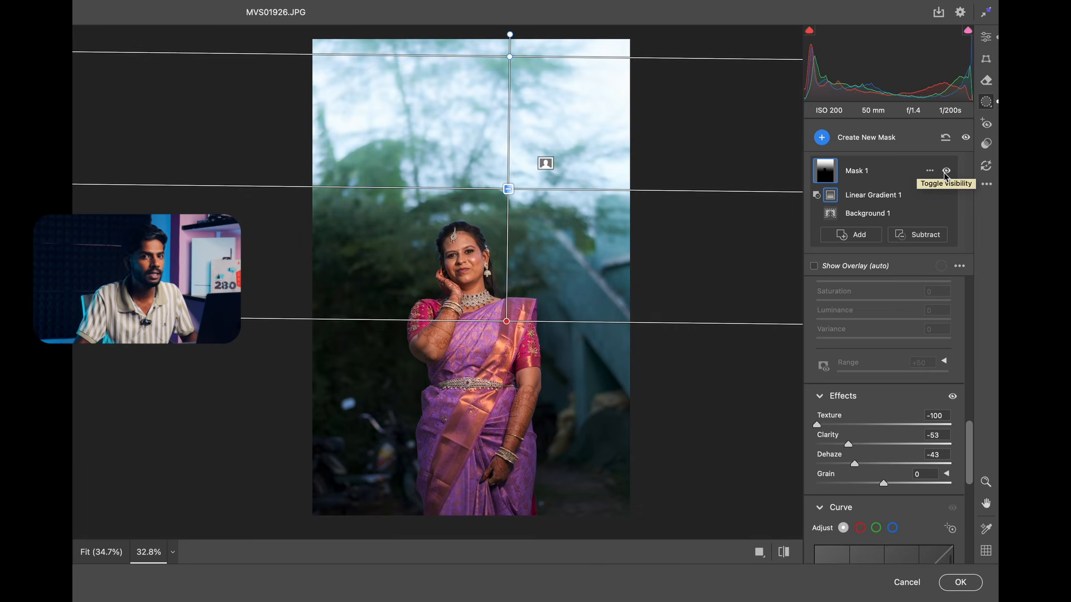
click(849, 148)
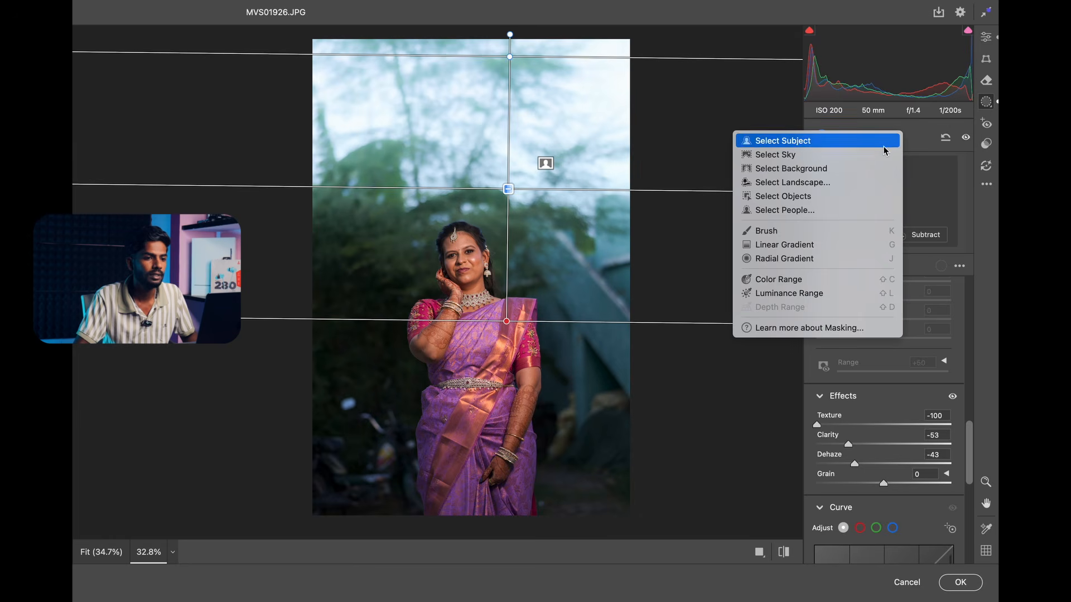
click(848, 143)
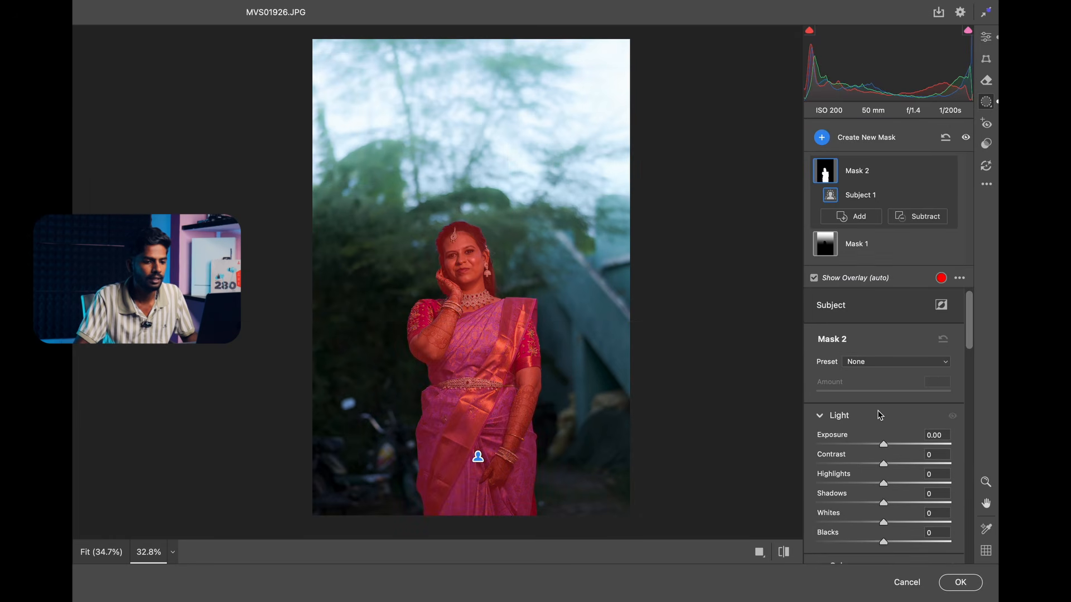
click(886, 445)
drag(886, 446, 889, 444)
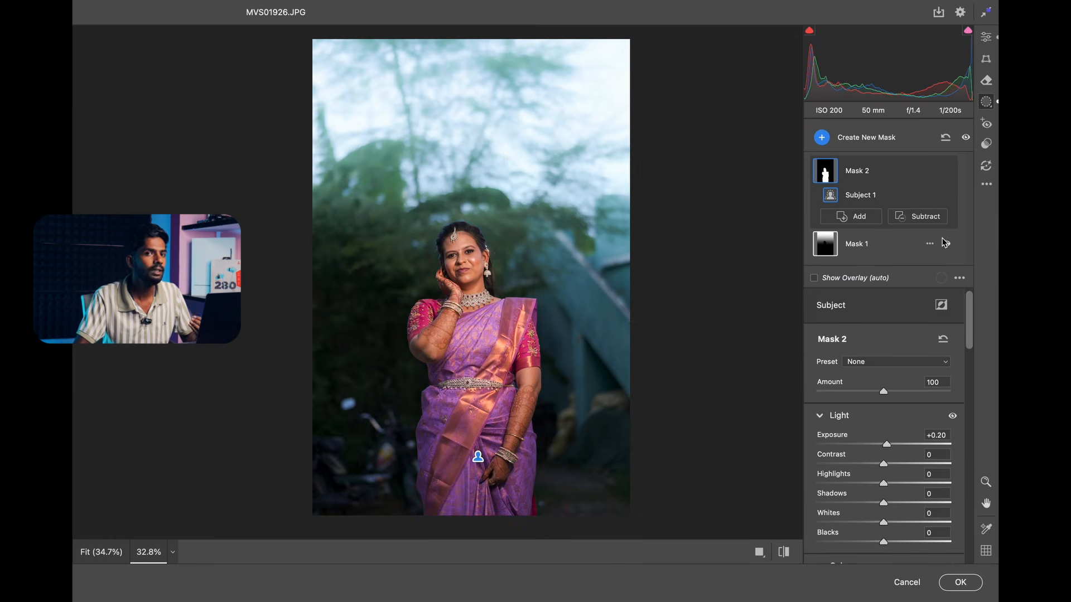
Start a new preset from the current settings, named "basic mask" and assigned to the bassic group.
click(987, 185)
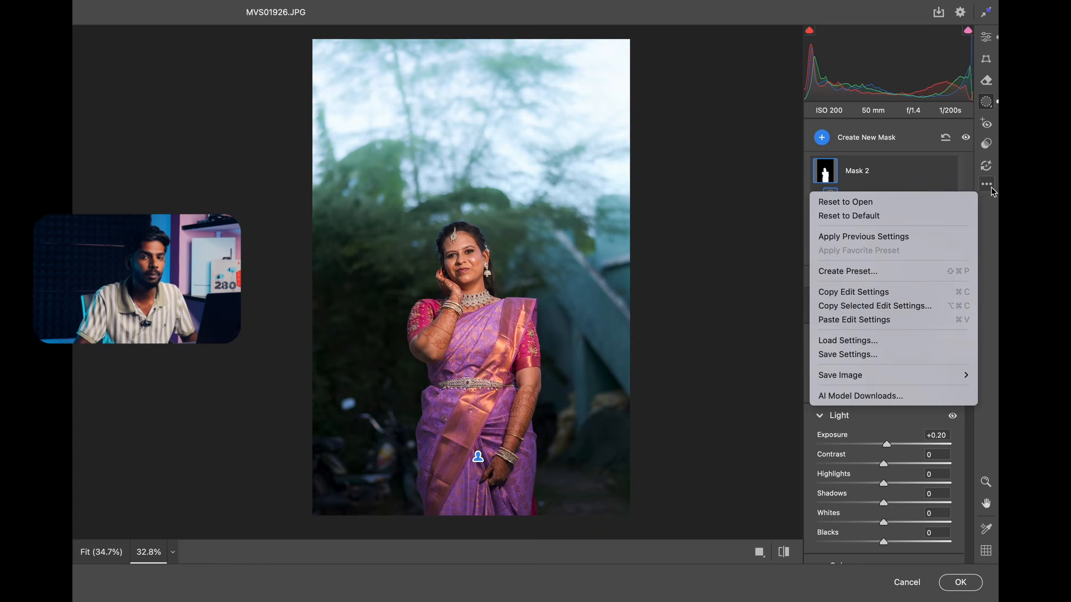
click(880, 271)
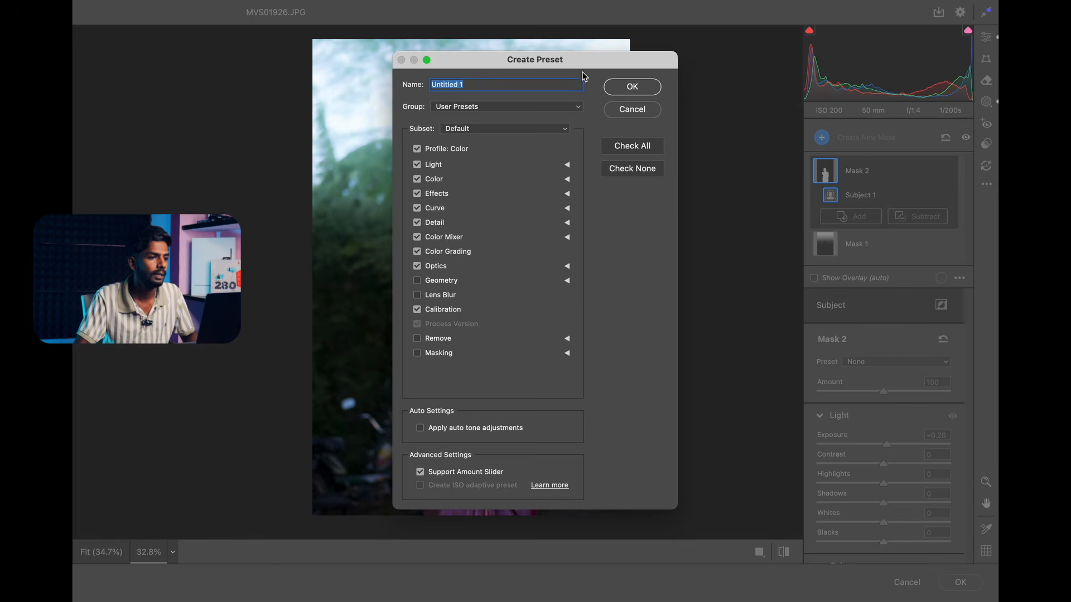
drag(586, 59, 880, 93)
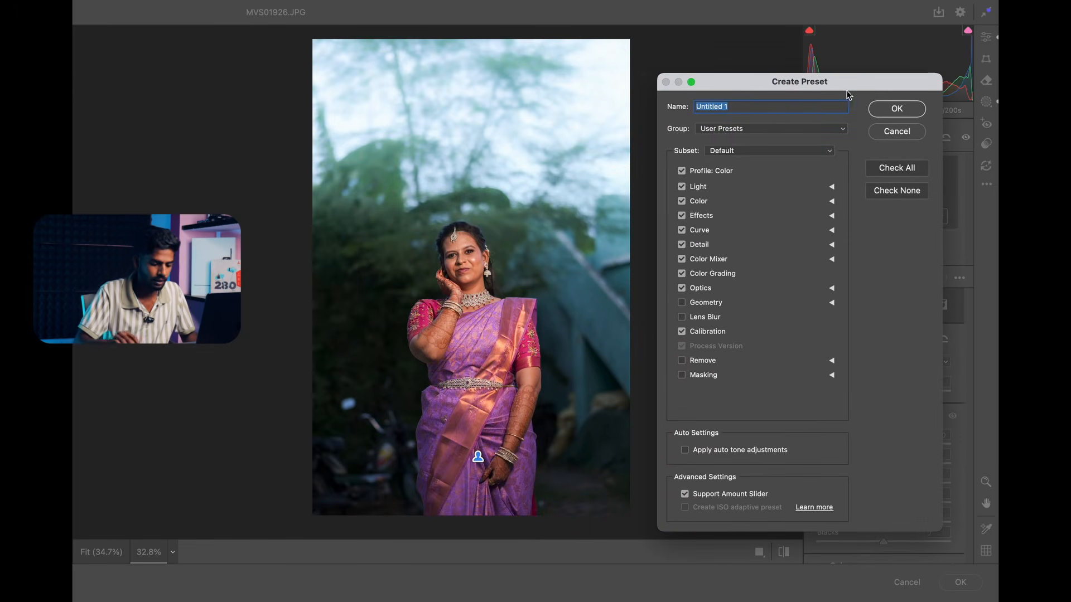
key(BackSpace)
text(ba)
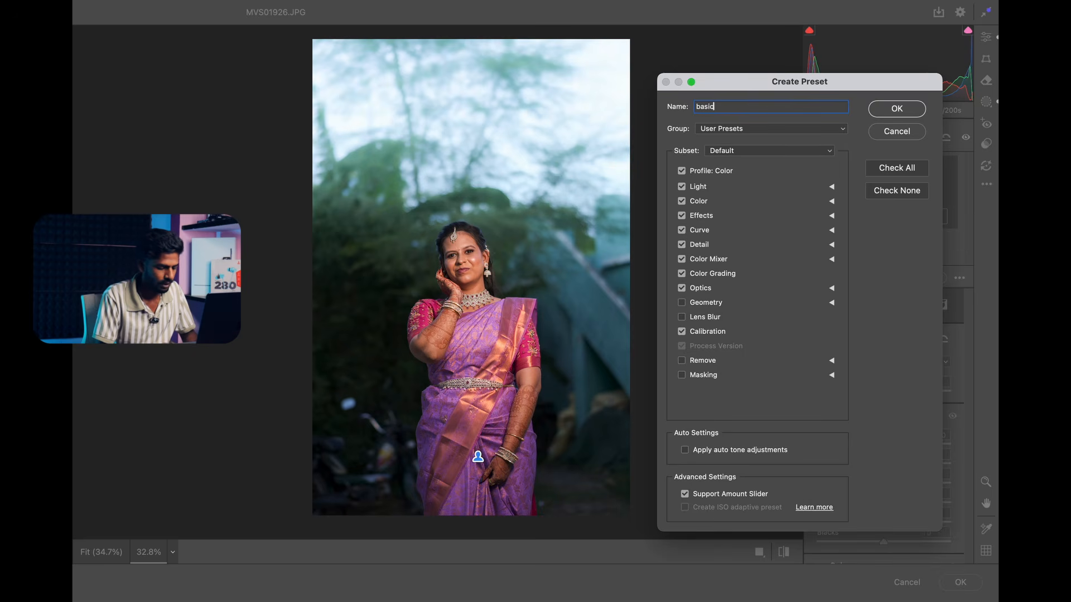
text(sic mask)
click(783, 129)
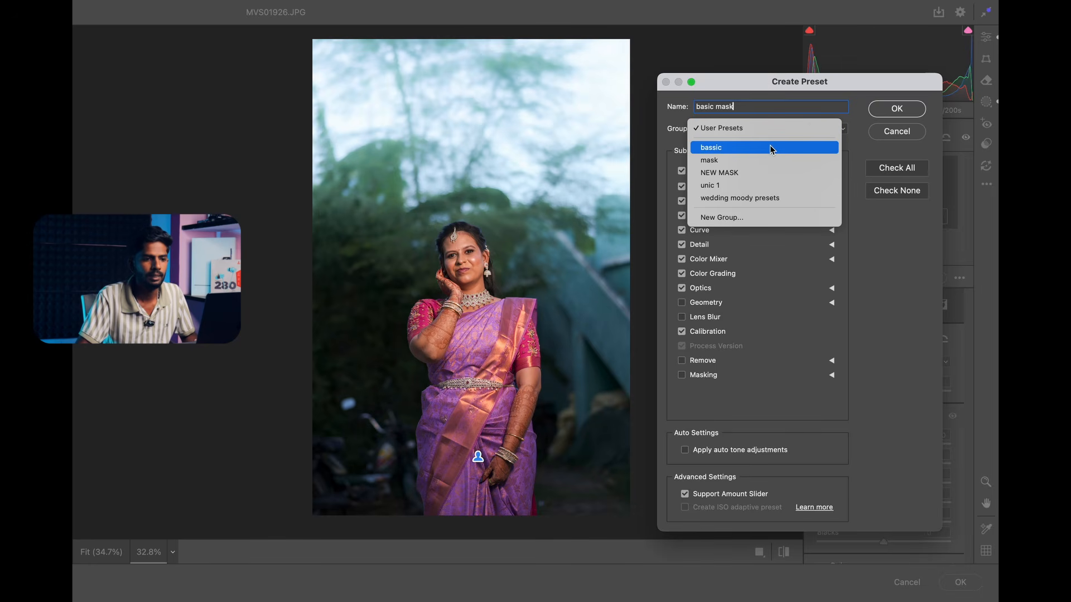
click(771, 148)
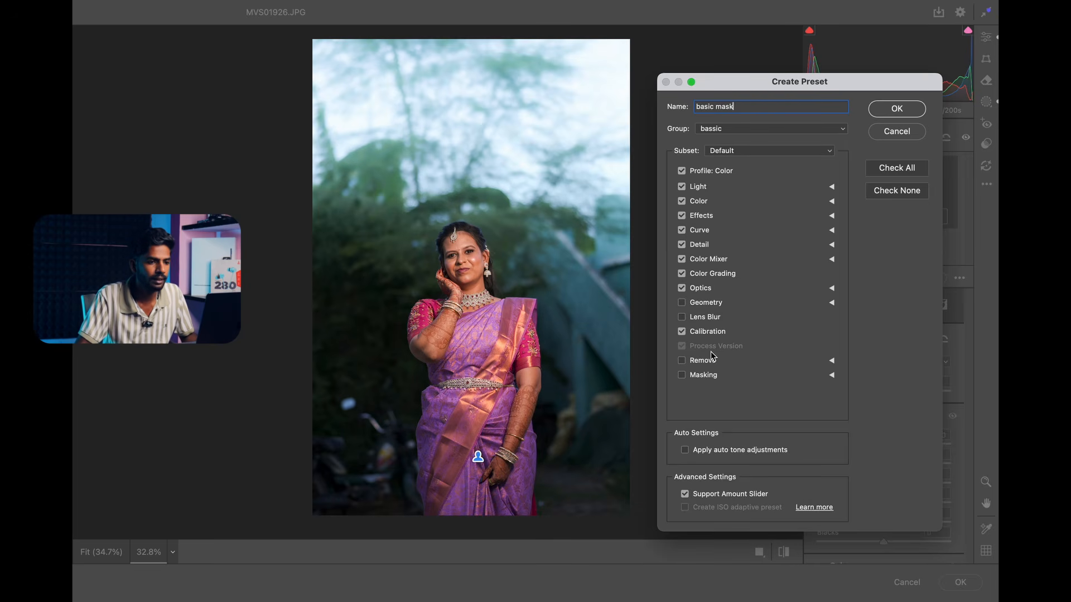
Include Masking in the preset, save it, and apply the Camera Raw adjustments to MVS01926.JPG.
click(681, 375)
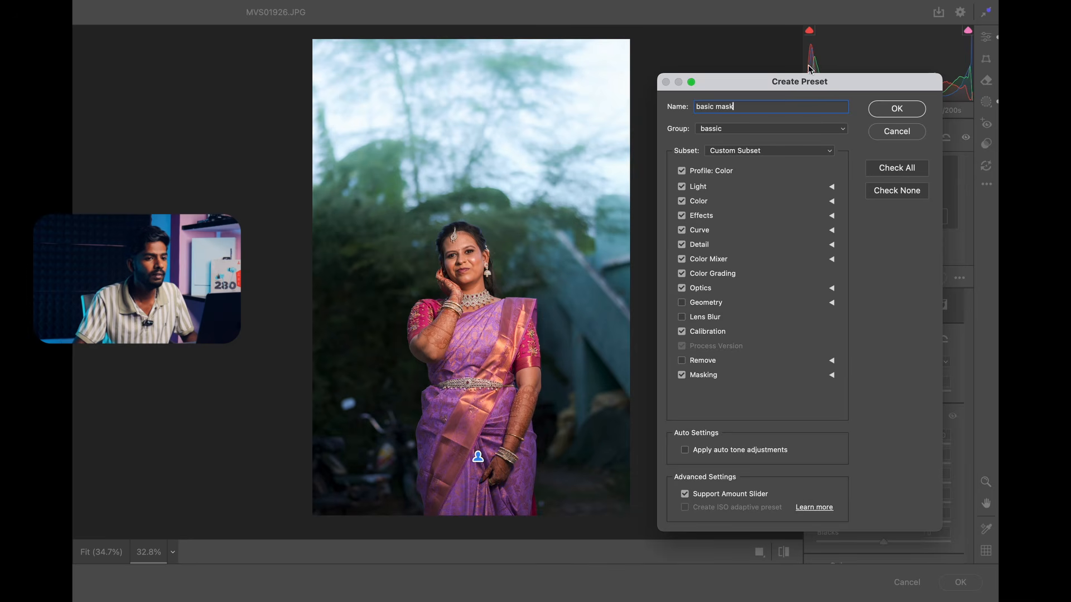
click(903, 108)
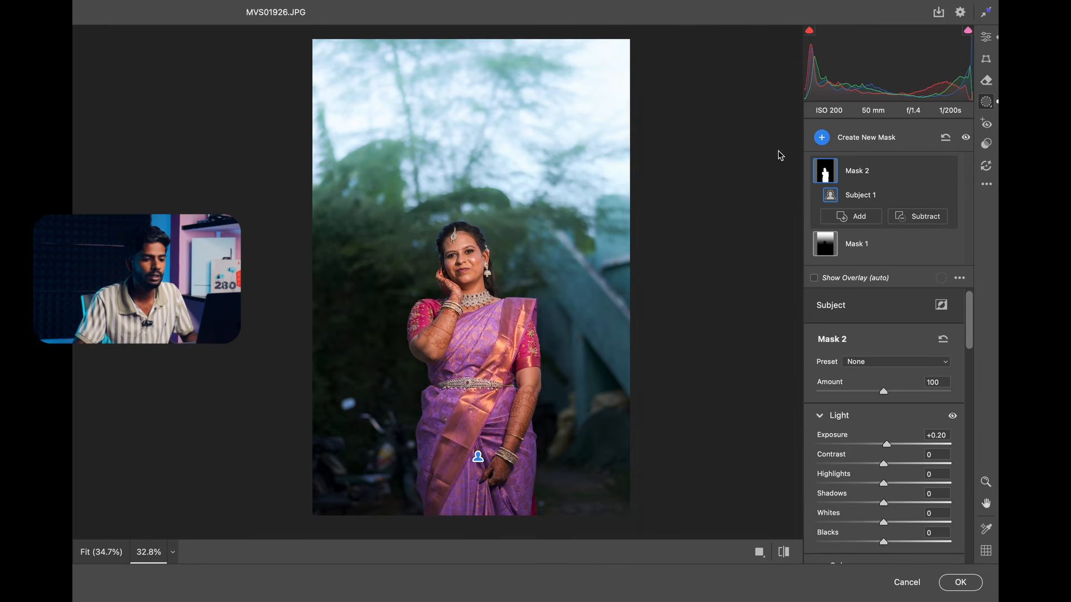
click(959, 582)
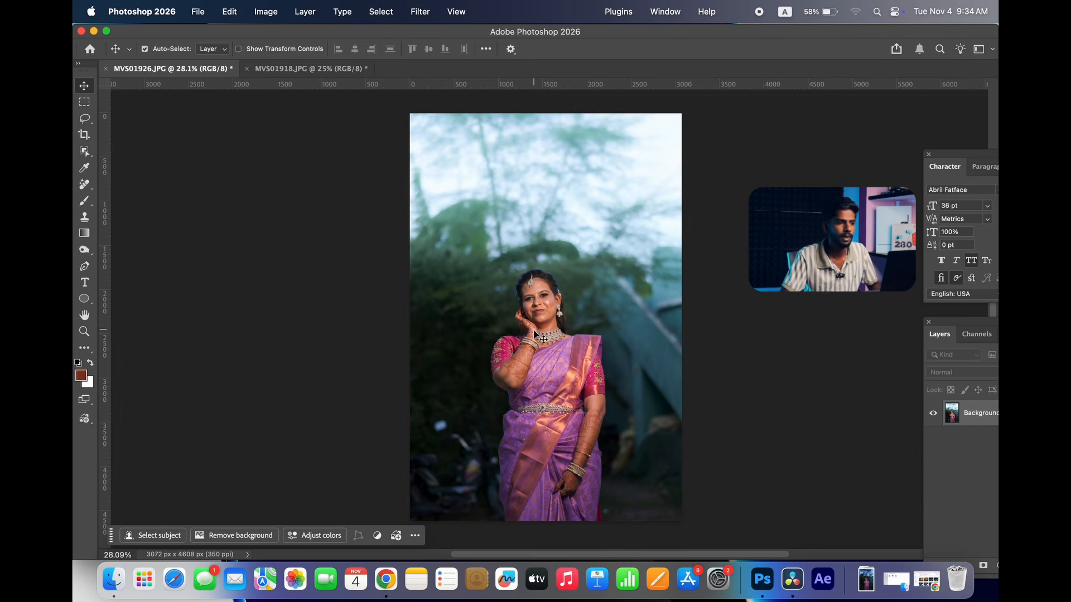
Open MVS01918.JPG in Camera Raw and apply the bassic correction and basic mask presets from the bassic group.
click(323, 76)
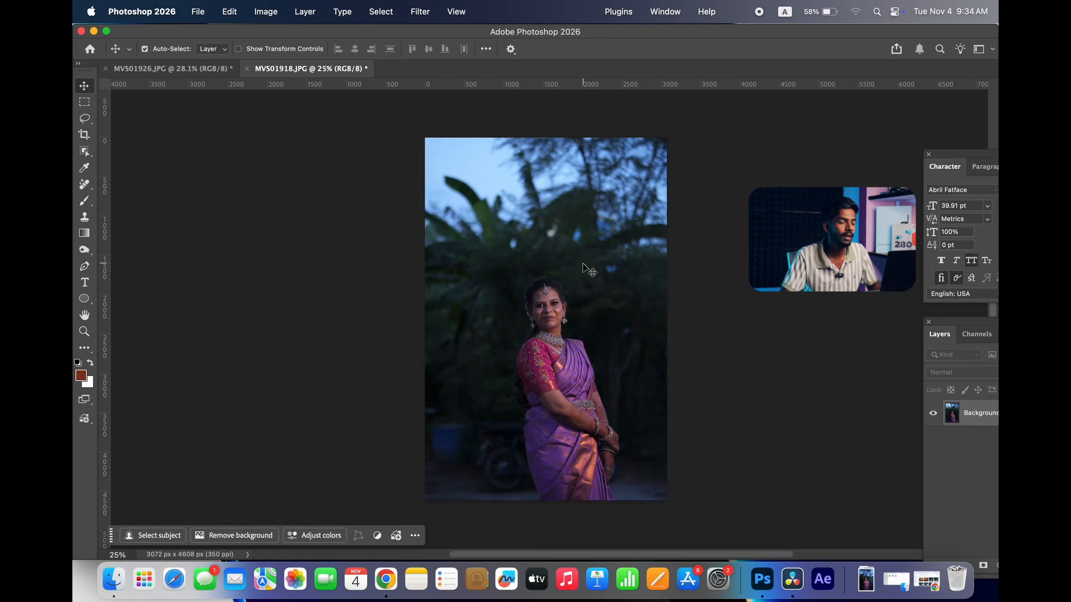
key(super+shift+a)
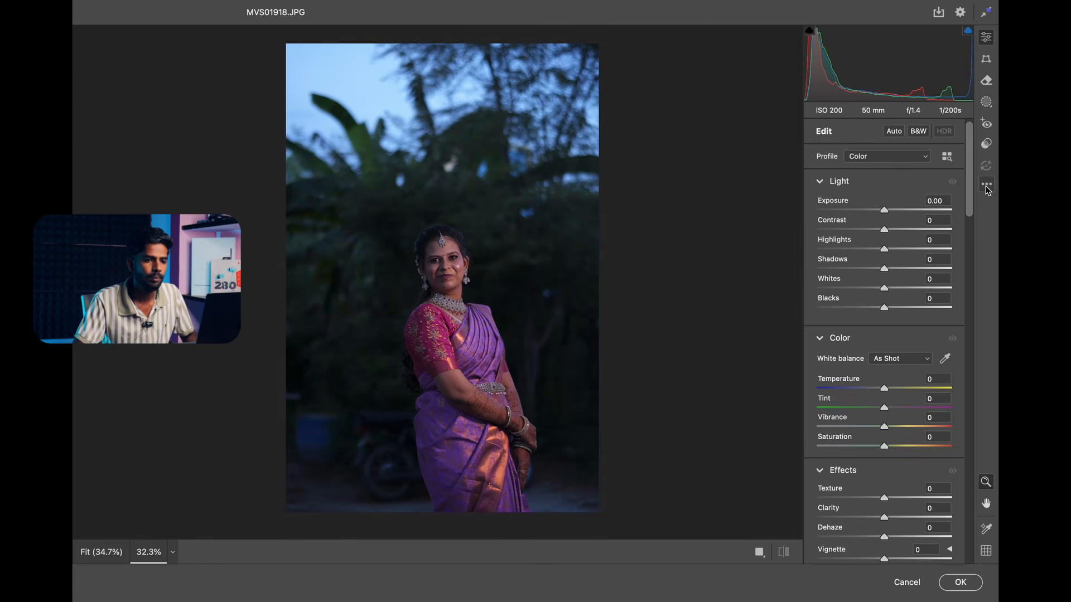
click(987, 184)
click(991, 158)
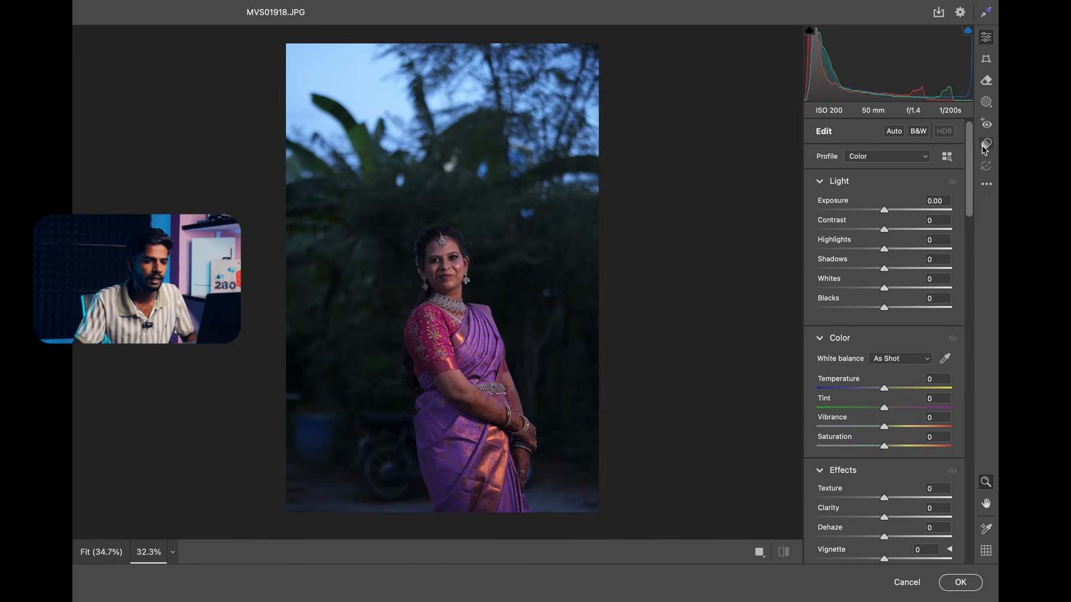
click(988, 147)
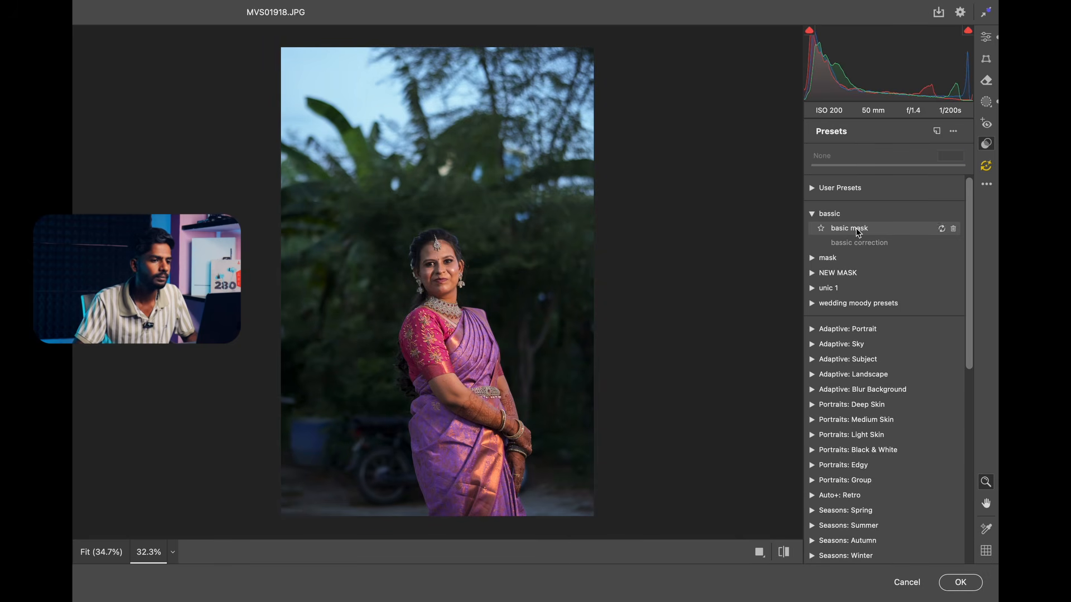
click(857, 233)
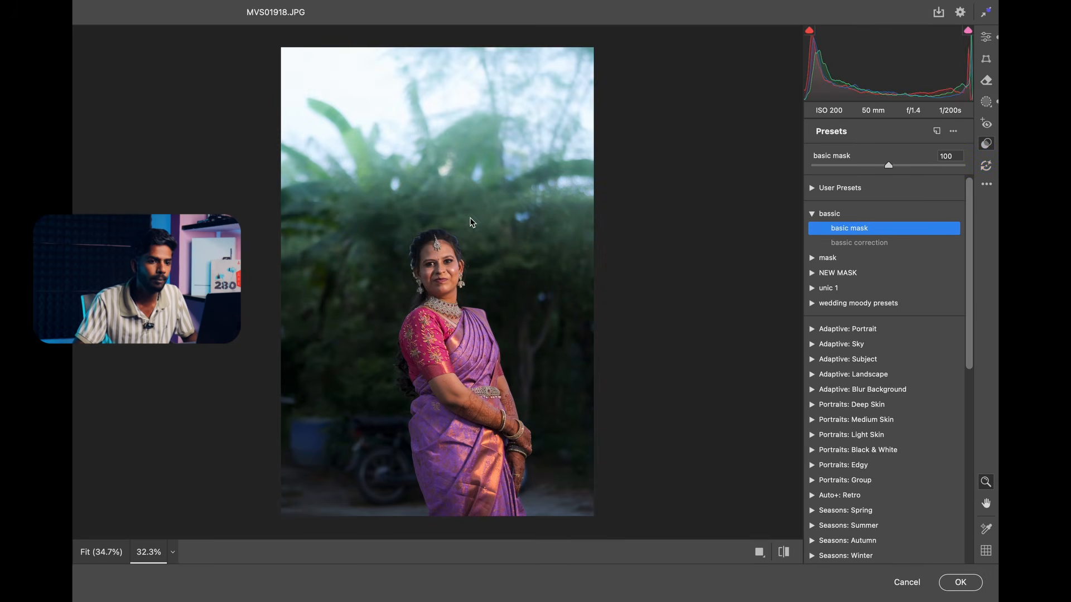
Review the subject mask and Mask 1 in the masking settings, and discard all Camera Raw changes to MVS01918.JPG.
click(986, 102)
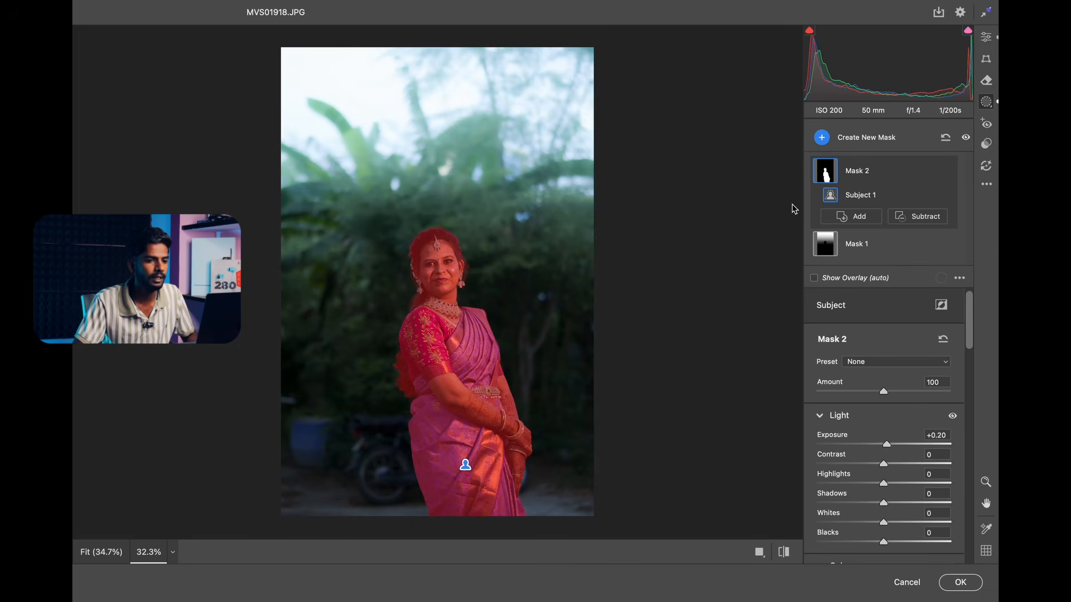
click(871, 241)
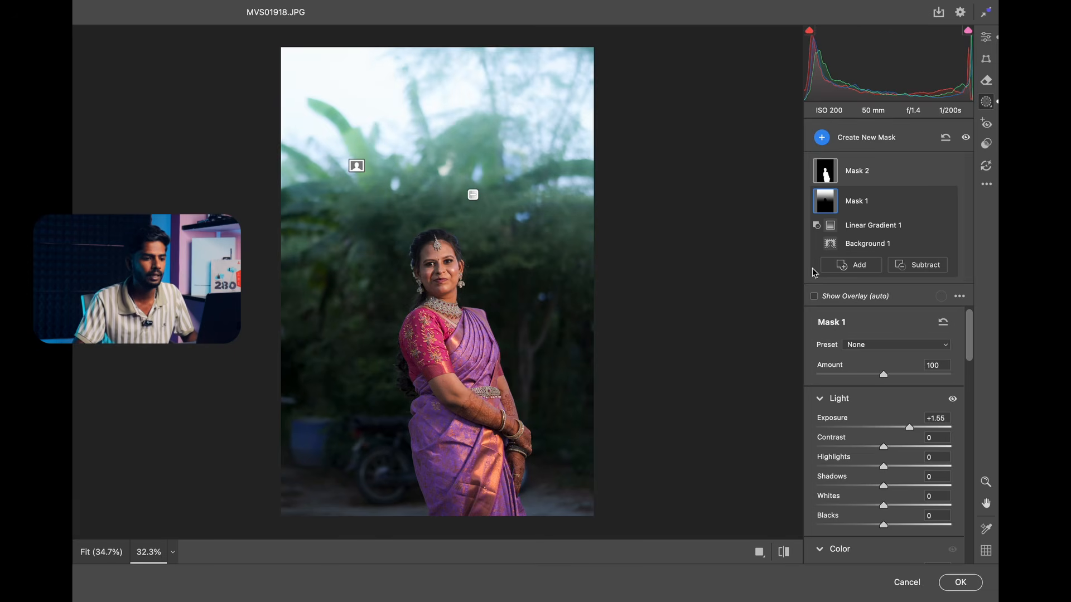
click(907, 583)
click(577, 267)
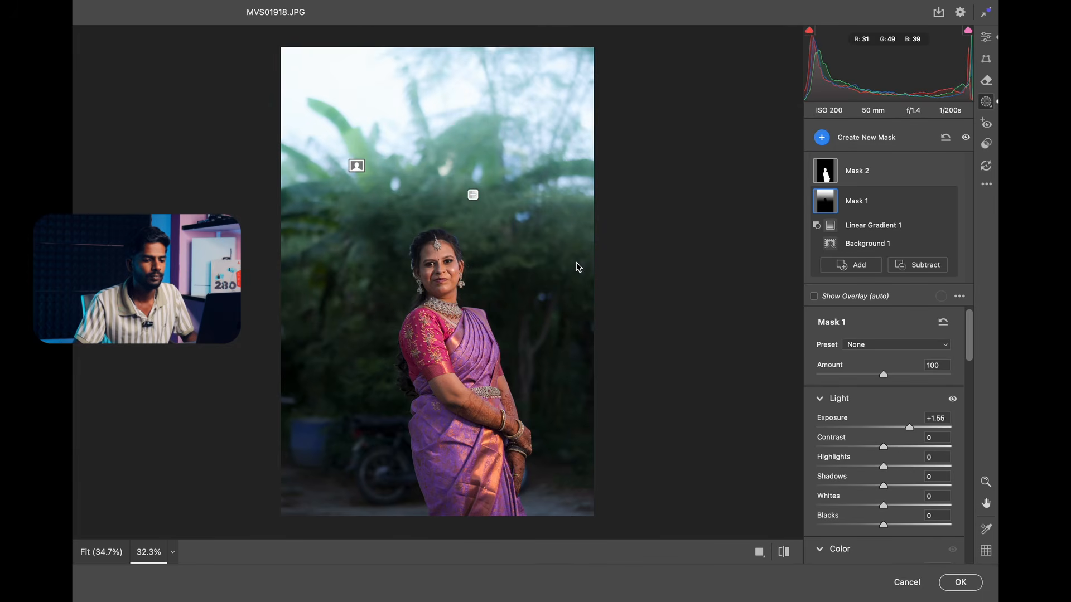
click(924, 584)
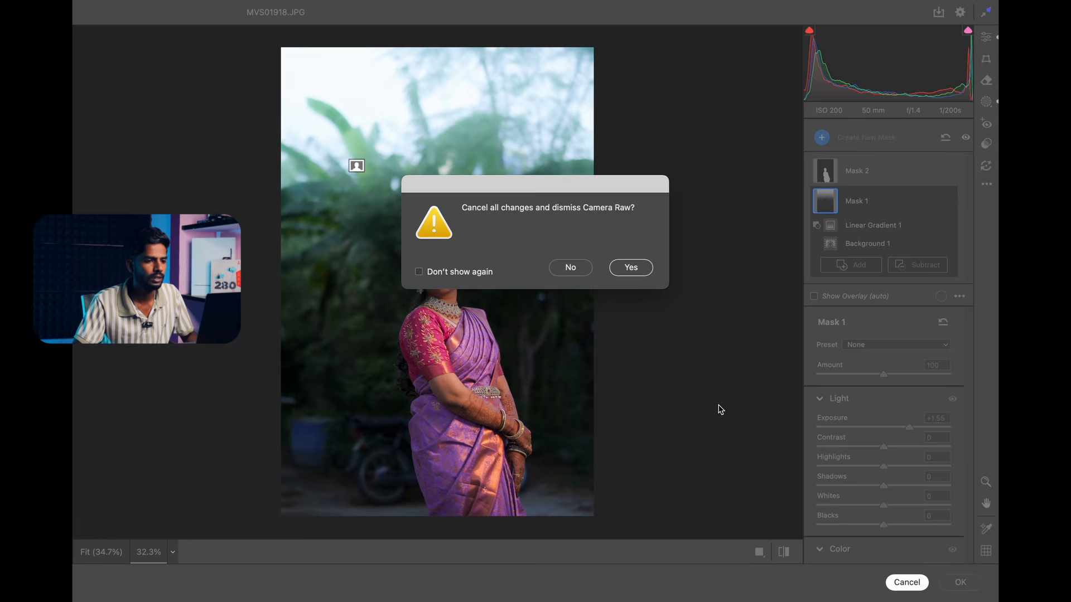
click(636, 267)
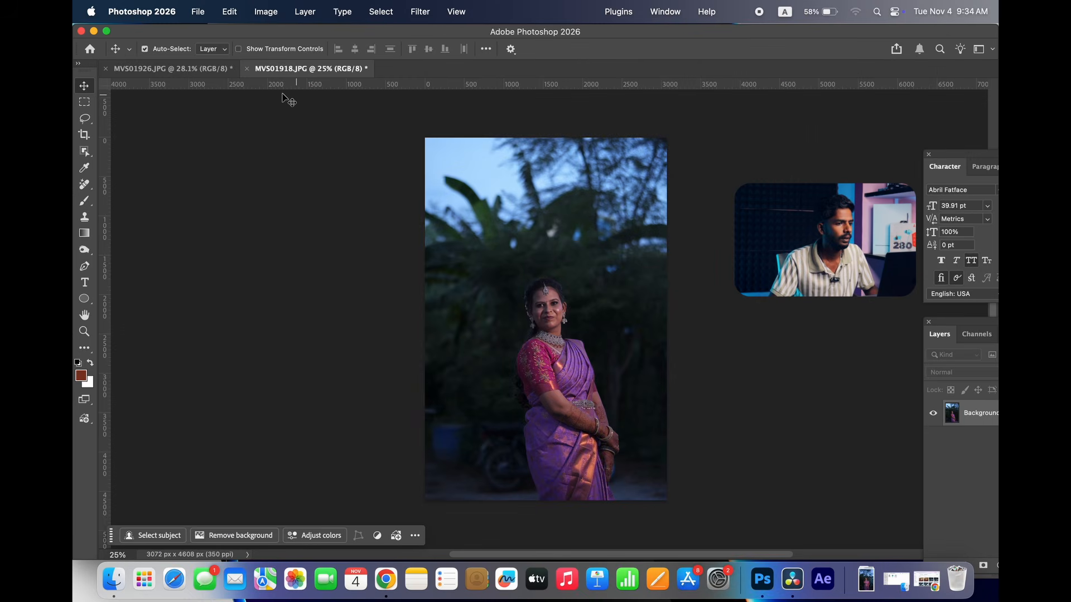
Open MVS01926.JPG in Camera Raw and set Exposure +0.30, Contrast -3, Highlights +10, Shadows -19, Whites +14 and Blacks -18.
click(170, 68)
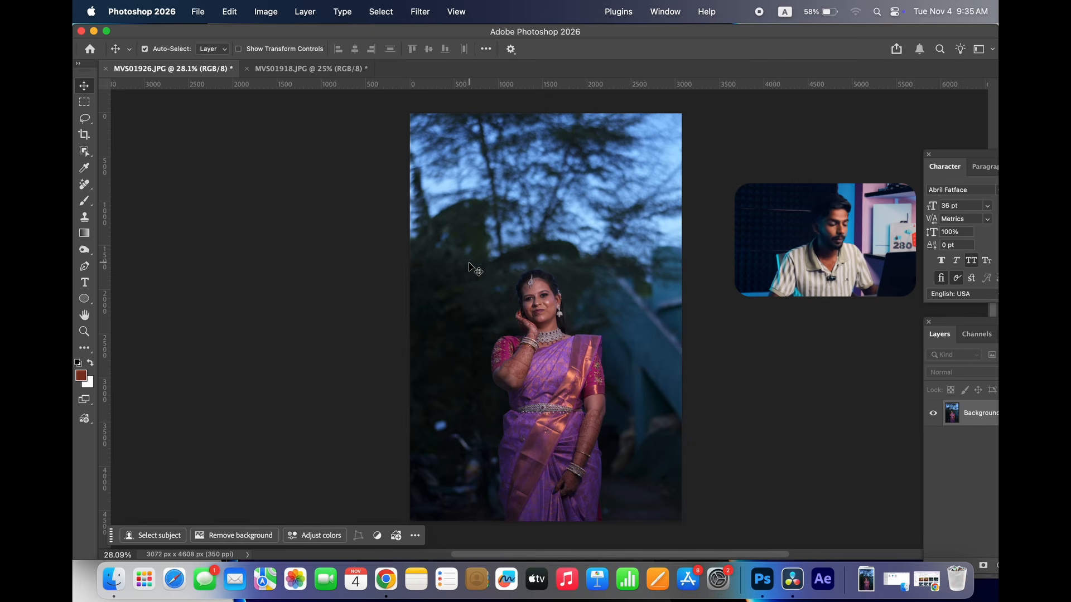
key(super+shift+a)
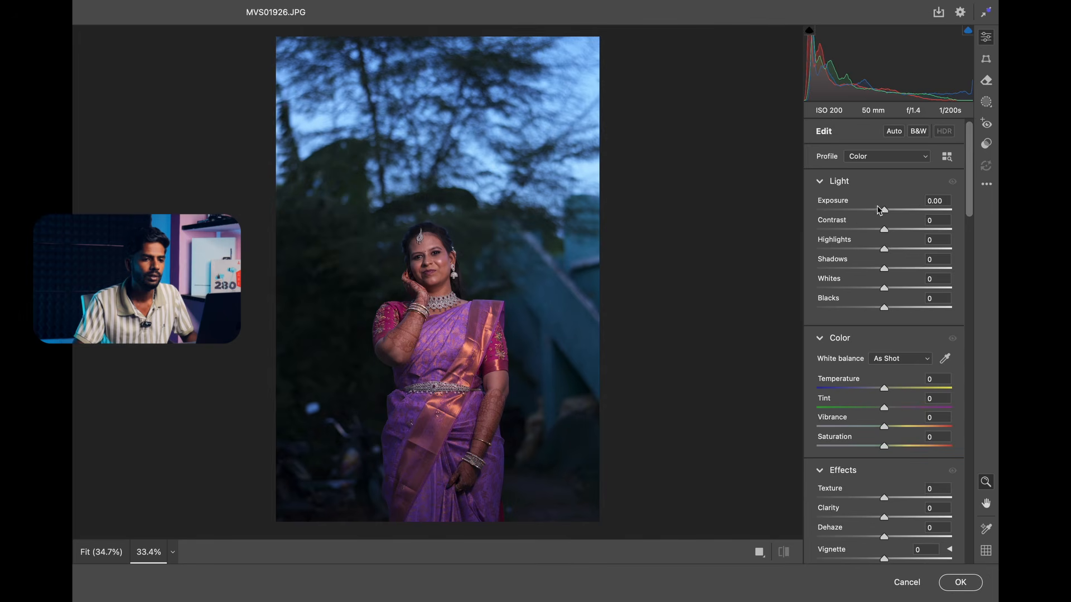
drag(878, 209, 873, 308)
Set the white balance to Auto, adjust Temperature to +16, and apply the Camera Raw adjustments to MVS01926.JPG.
click(887, 362)
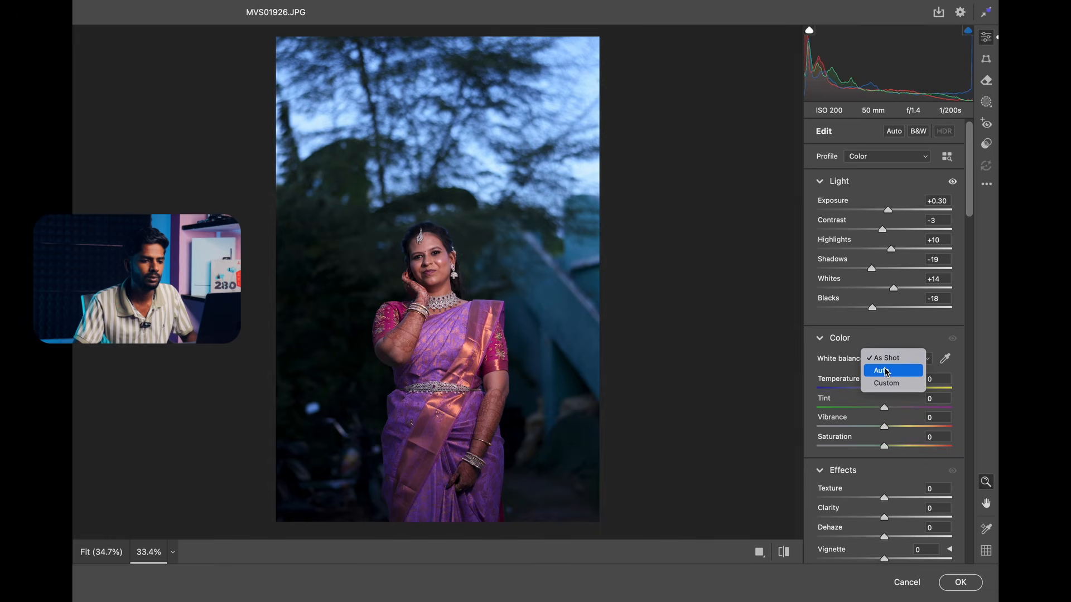
click(886, 368)
drag(895, 389, 895, 387)
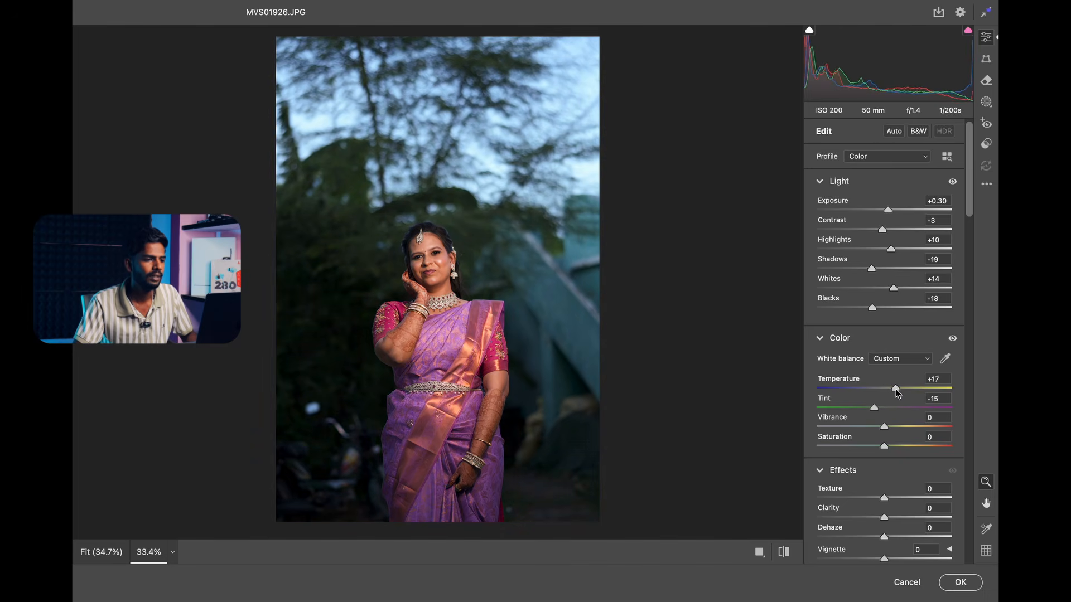
alt+click(522, 287)
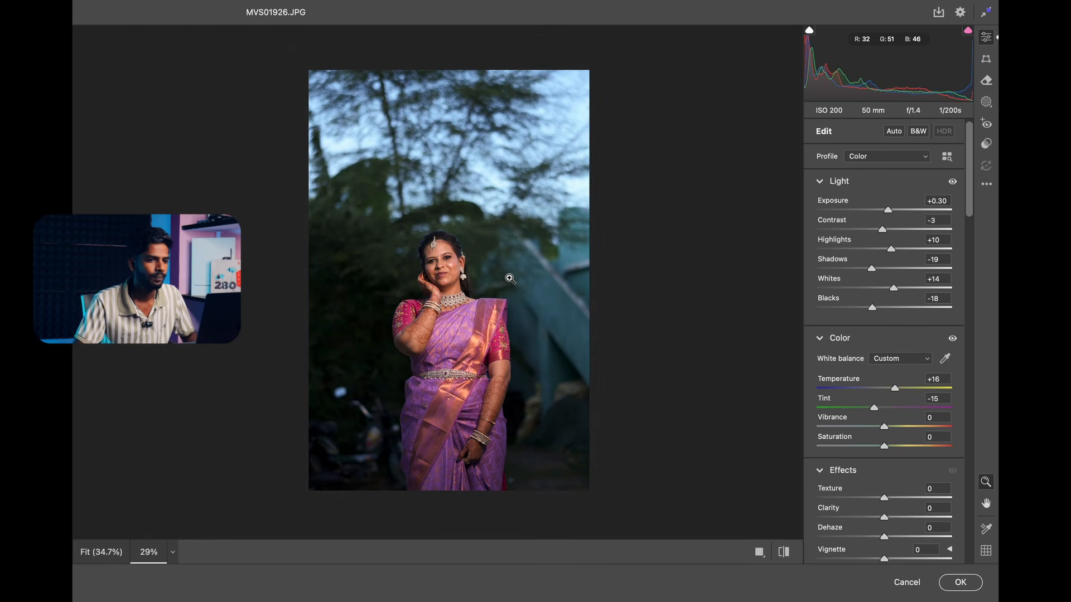
click(446, 232)
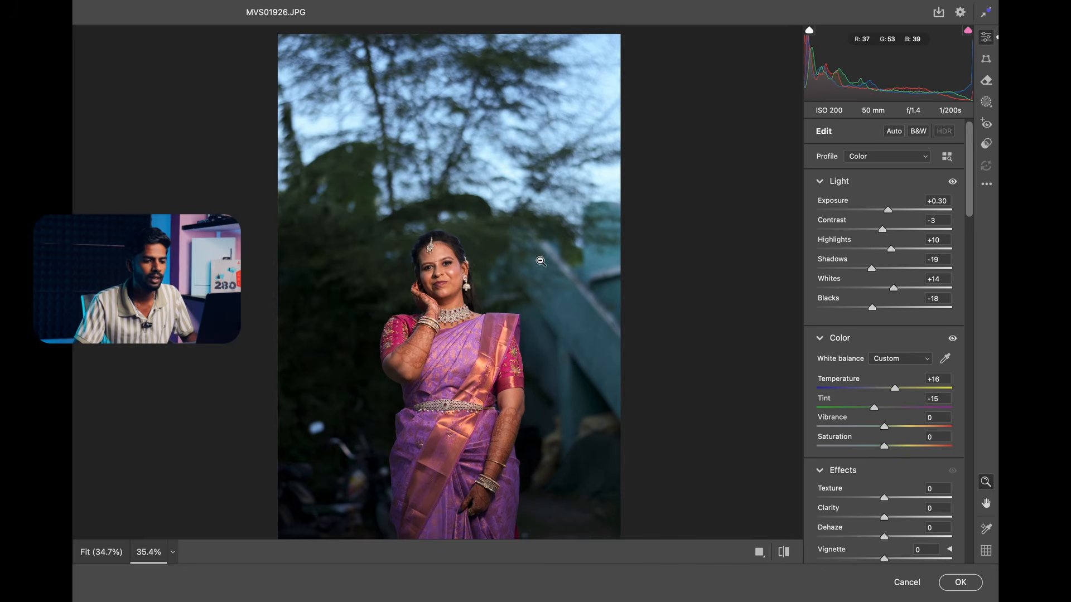
click(960, 582)
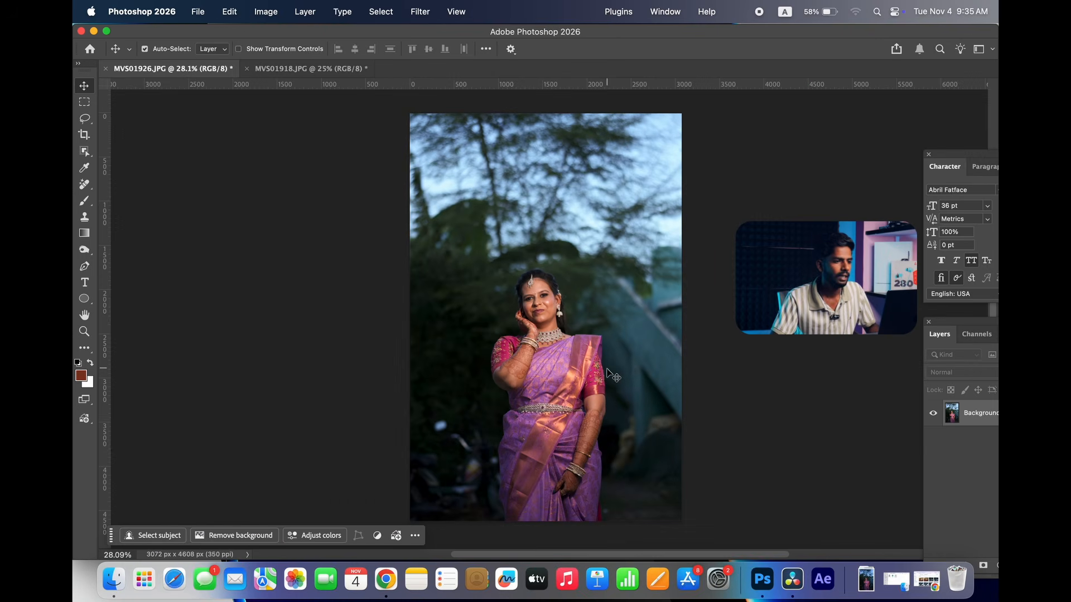
scroll(574, 324, up, 2)
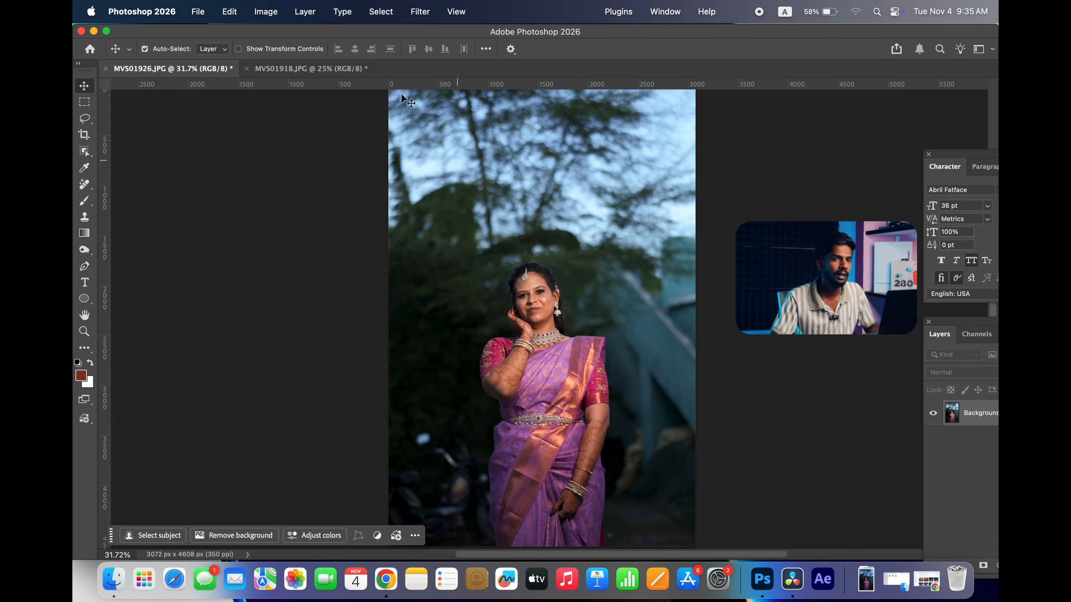
Open MVS01918.JPG in Camera Raw and apply the previous image's settings to it.
click(342, 71)
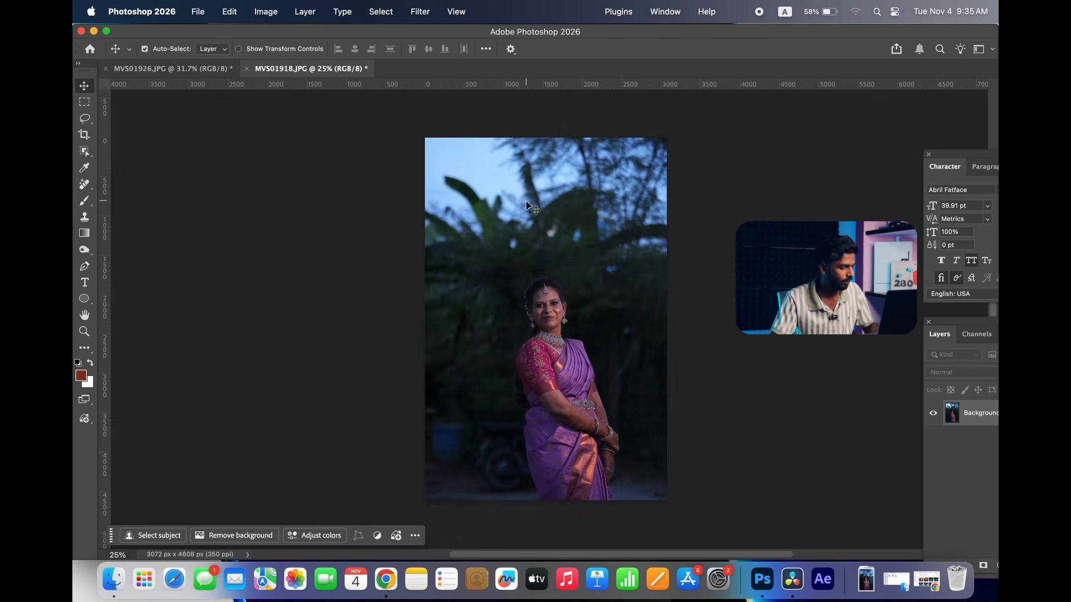
key(super+shift+a)
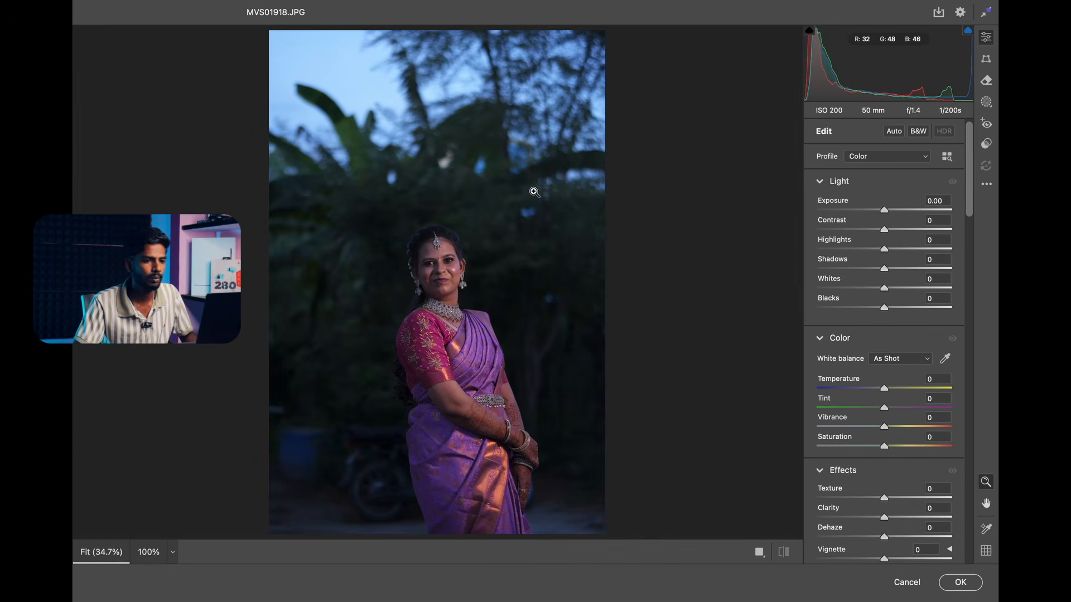
scroll(533, 191, down, 1)
click(986, 186)
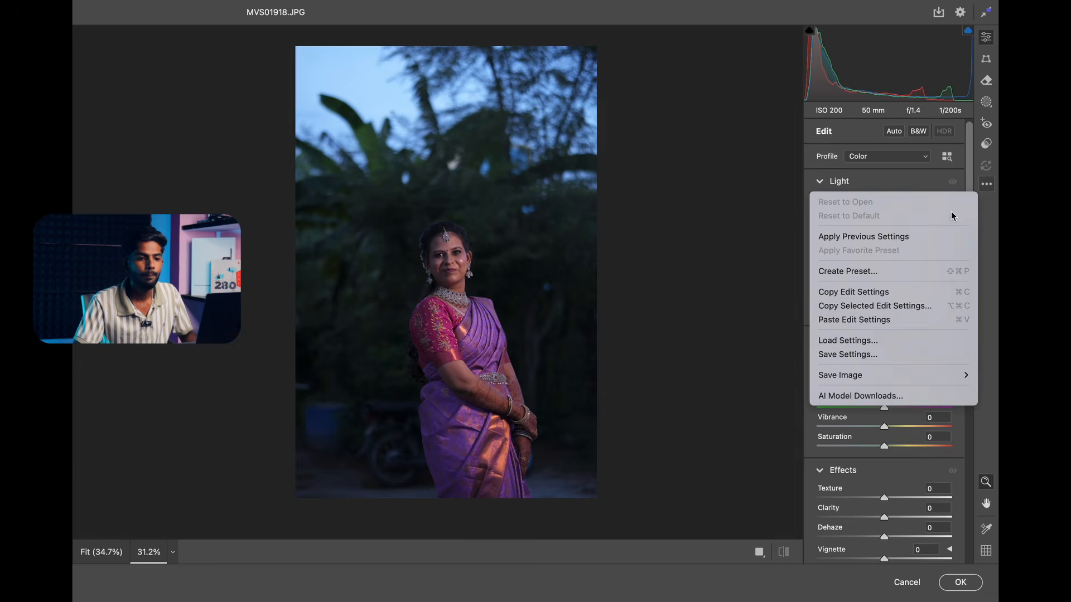
click(880, 235)
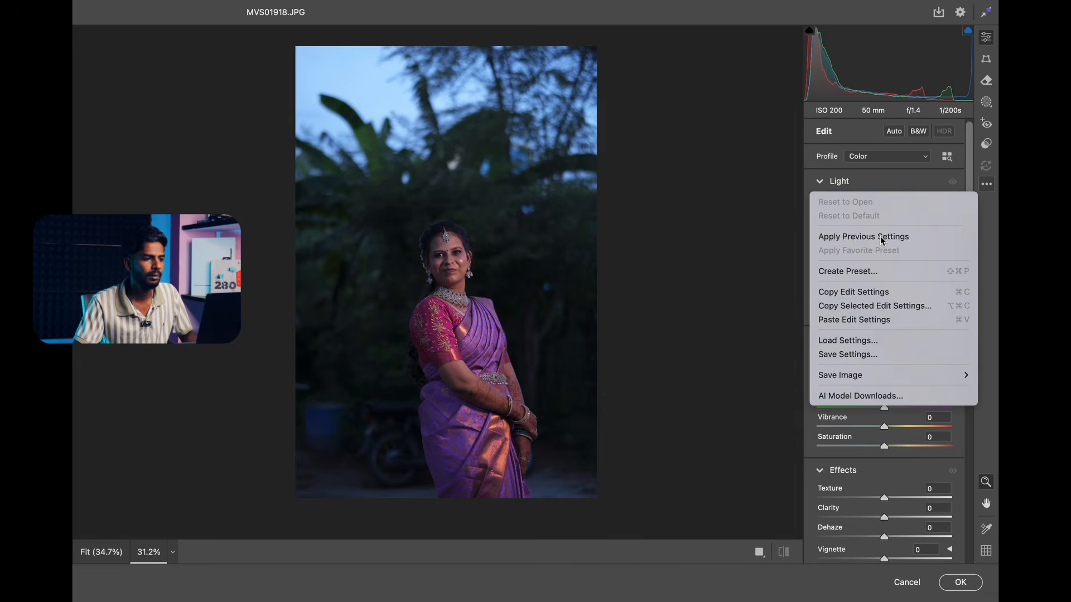
Inspect the bride's face up close and the full portrait, and discard the Camera Raw changes to MVS01918.JPG.
scroll(492, 247, up, 2)
scroll(543, 233, up, 2)
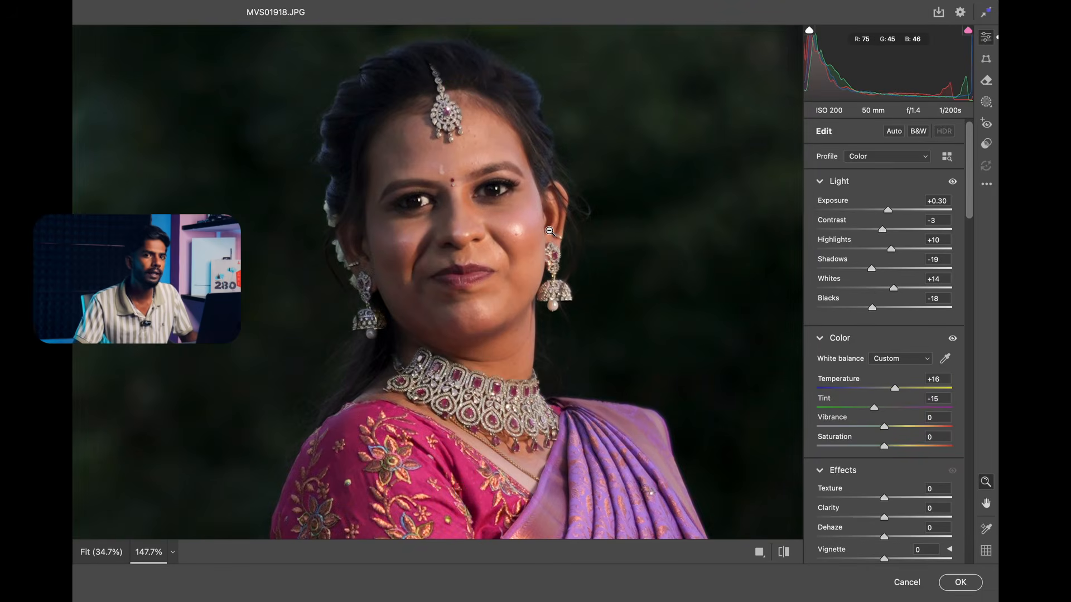
scroll(536, 236, up, 1)
scroll(535, 237, down, 3)
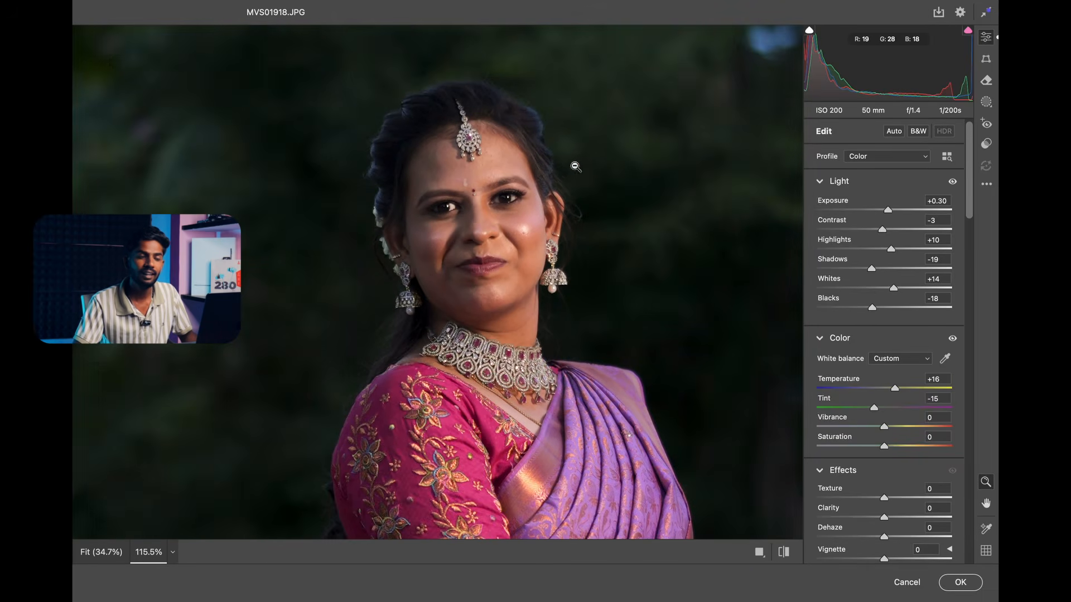
drag(611, 157, 543, 175)
scroll(564, 161, down, 1)
scroll(558, 170, down, 1)
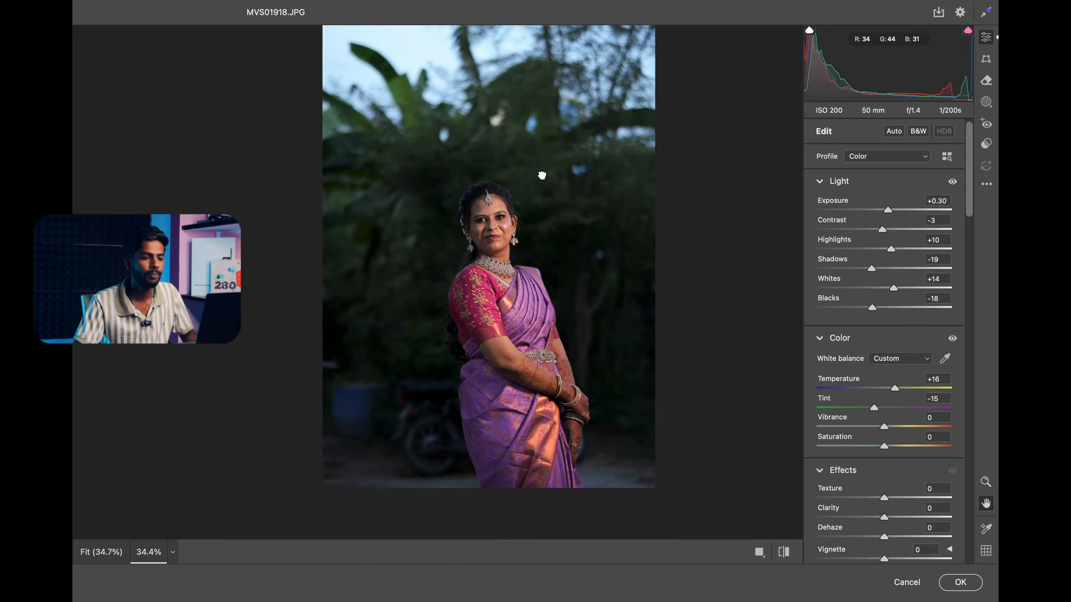
click(903, 582)
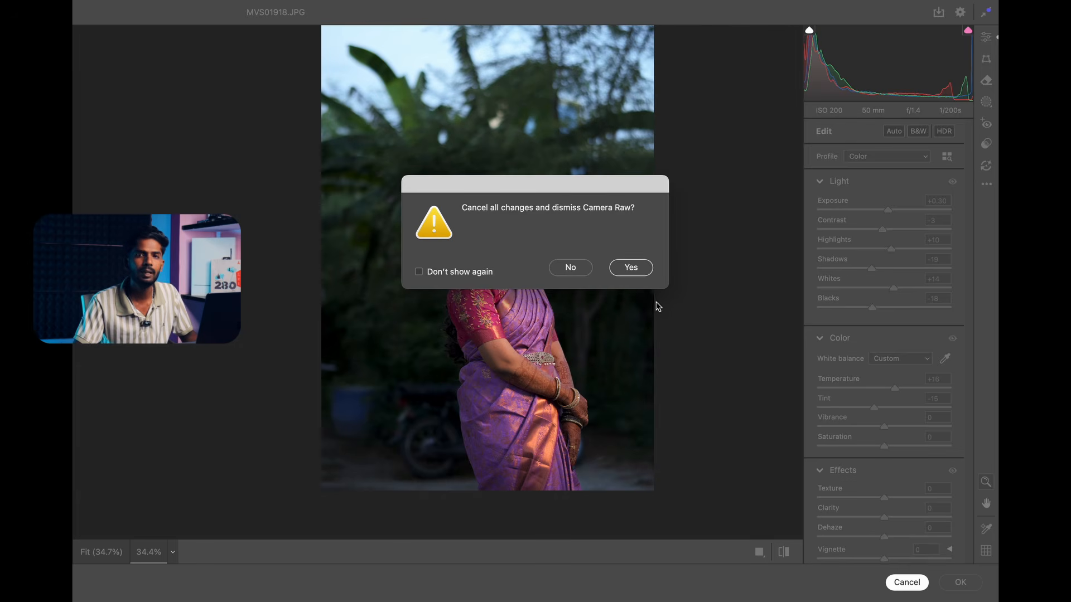
click(630, 268)
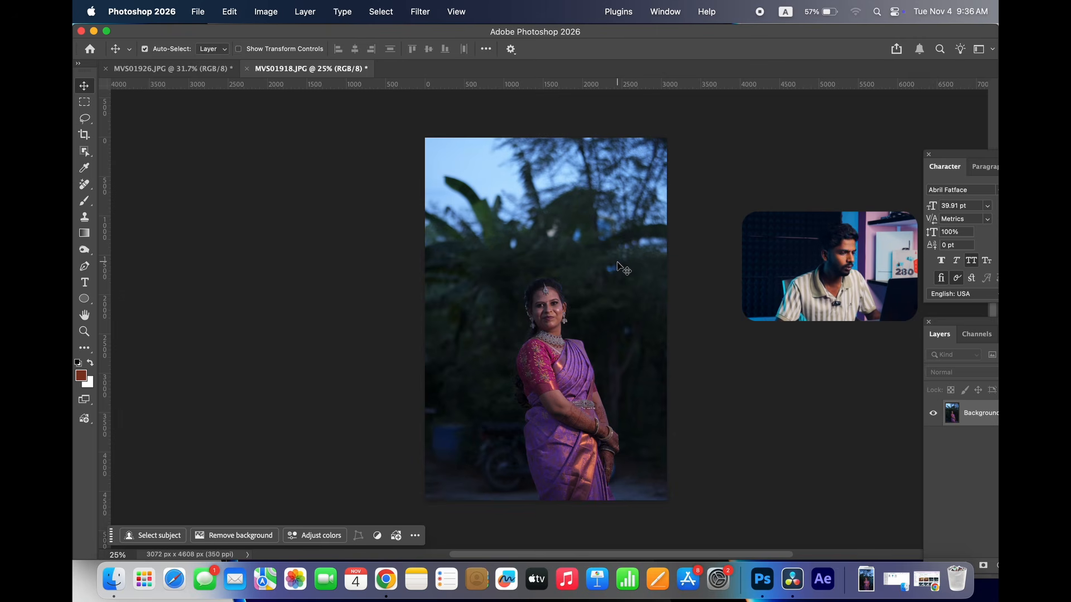
Open MVS01926.JPG in Camera Raw and set Exposure +0.30, Highlights -8, Shadows +15, Whites -9 and Blacks -29.
key(super+shift+a)
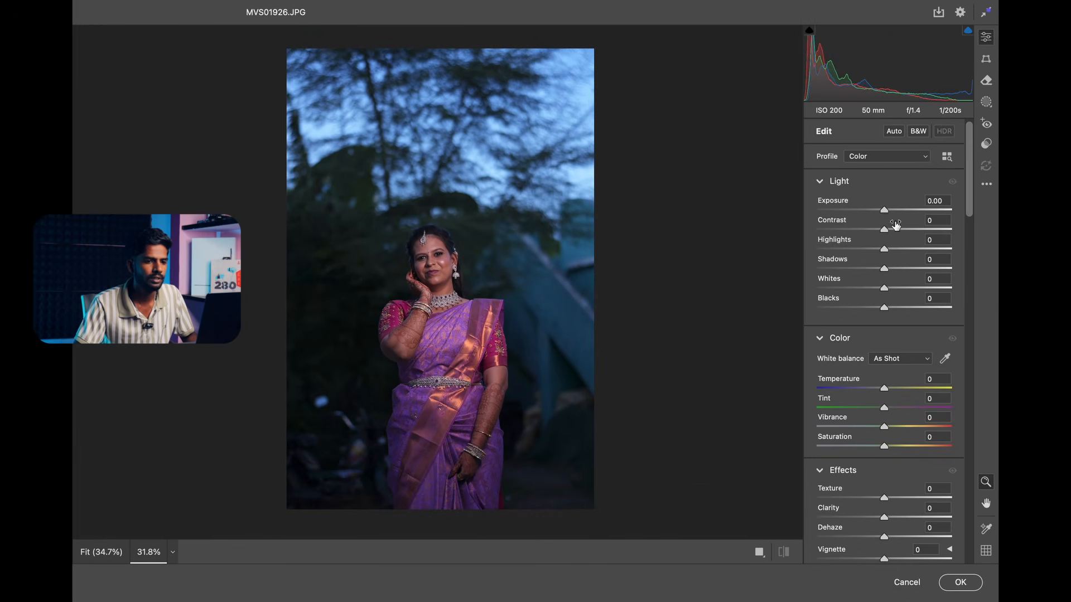
click(889, 215)
click(882, 249)
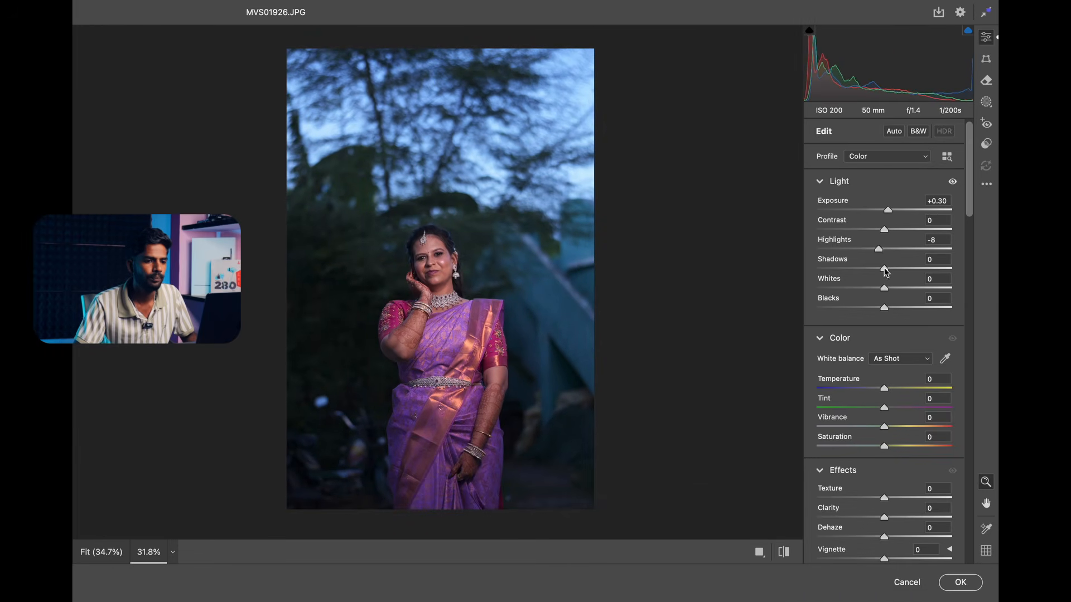
drag(885, 270, 866, 307)
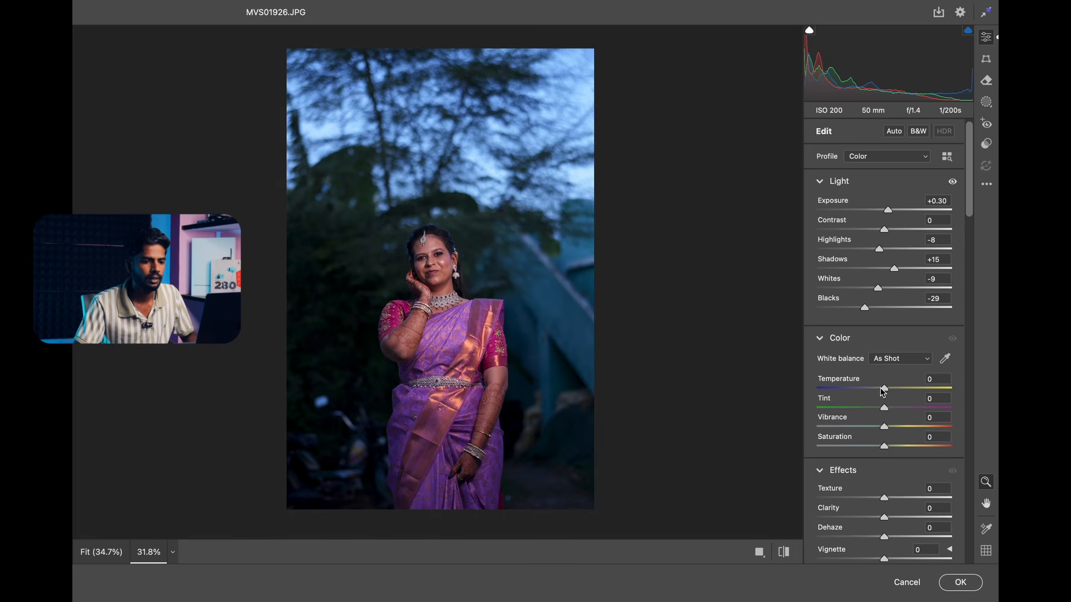
Set the white balance to Auto, and adjust Temperature to +8 and Tint to -13.
click(892, 360)
click(888, 369)
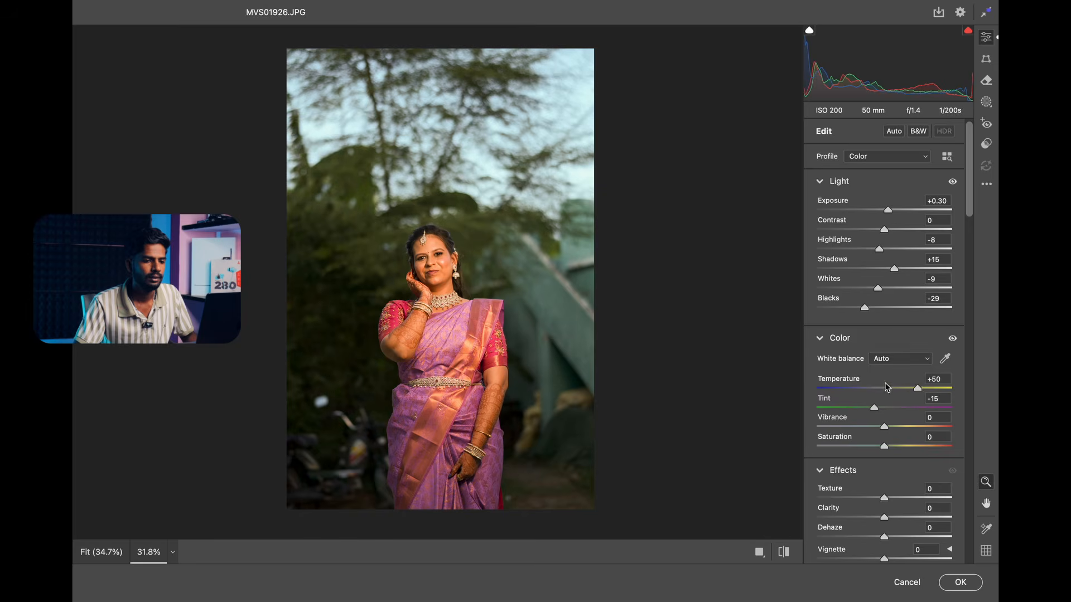
click(889, 389)
click(875, 407)
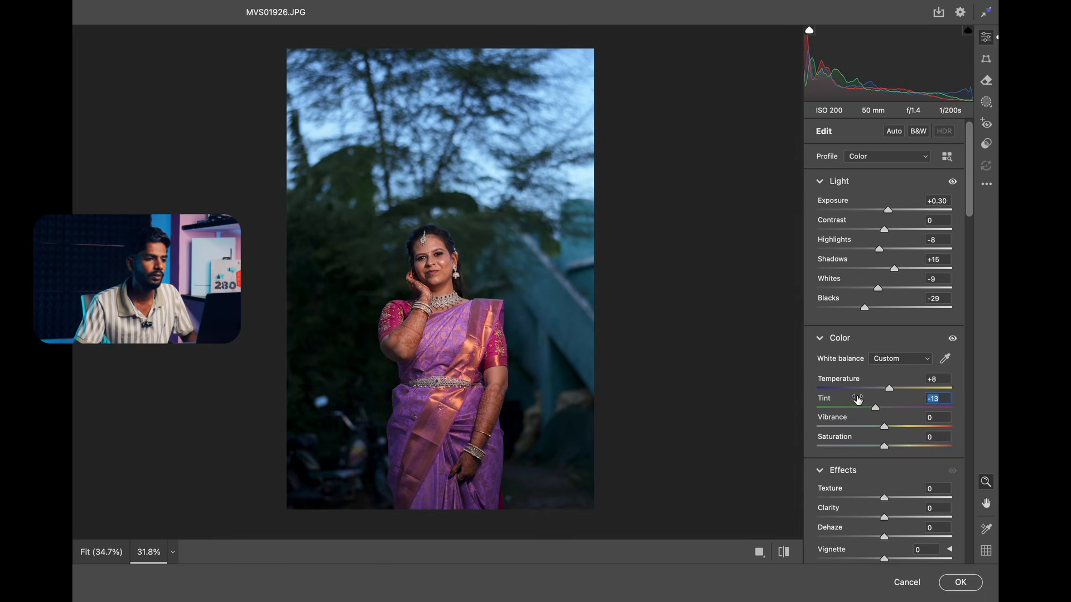
Add a mask that selects the subject and set its Exposure to +0.20 and Highlights to -33.
click(986, 102)
click(838, 162)
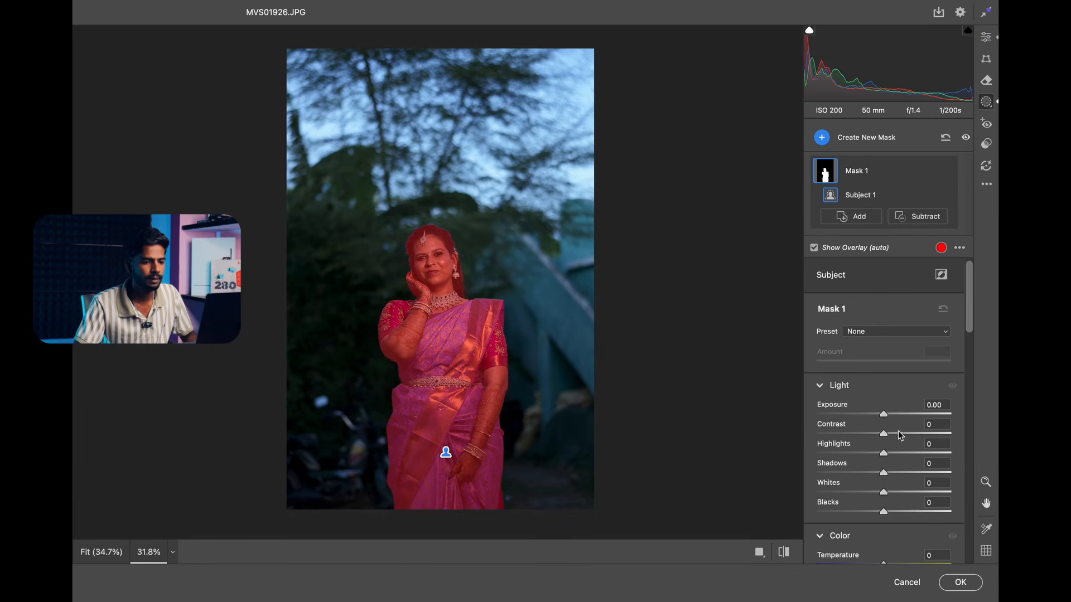
click(886, 415)
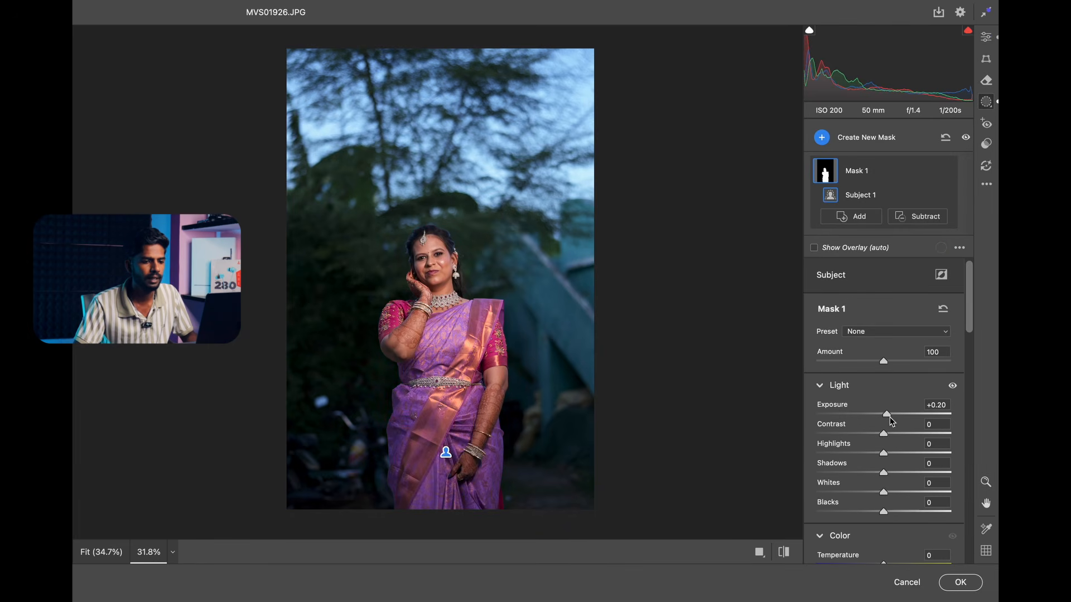
click(862, 453)
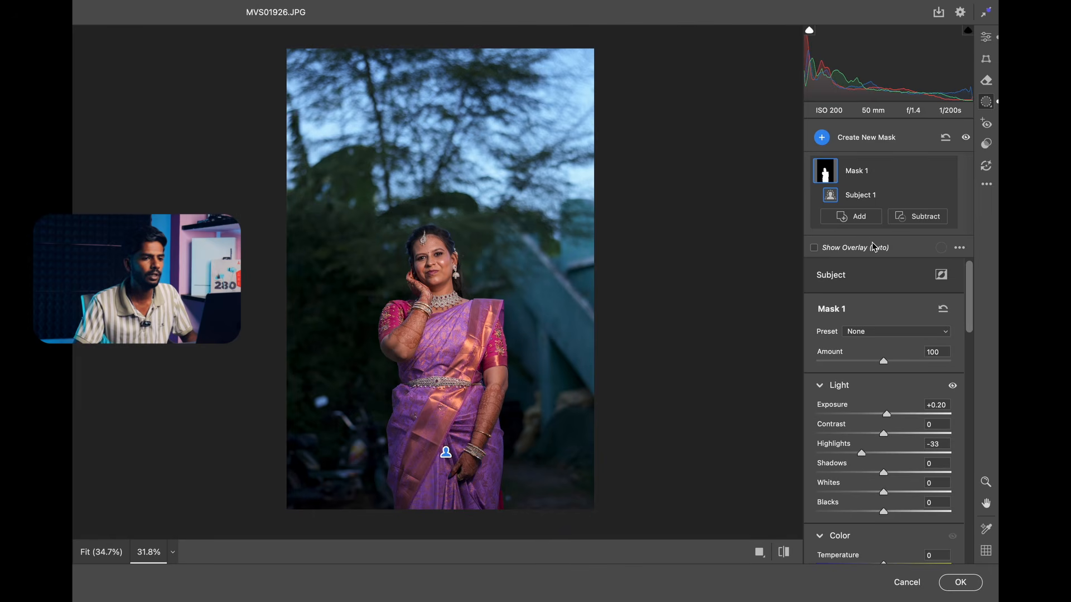
Copy the selected edit settings of MVS01926.JPG with Masking included, and apply its Camera Raw edits.
click(987, 185)
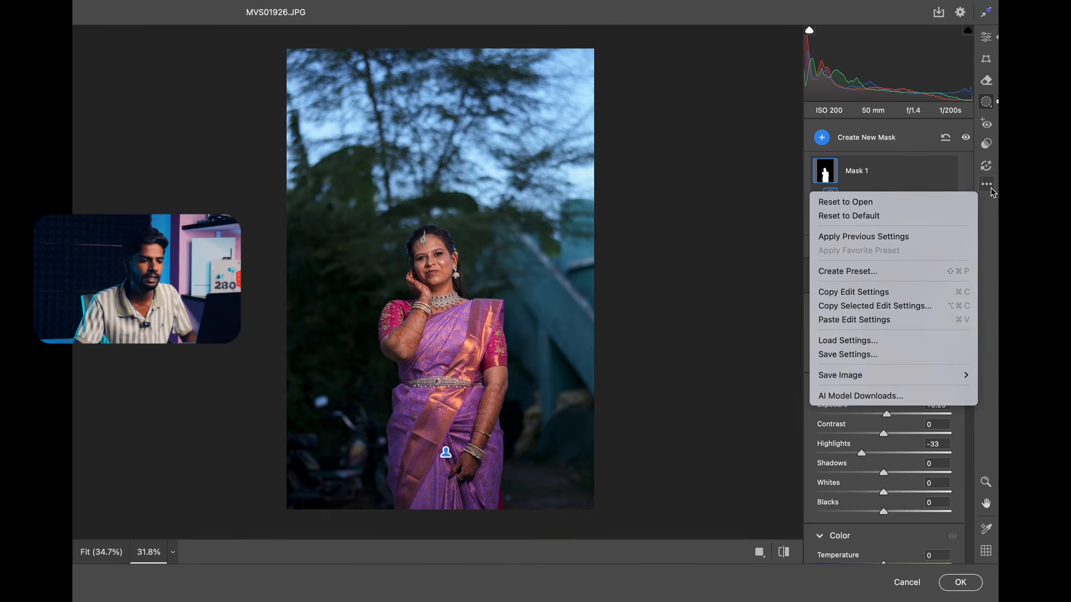
click(896, 306)
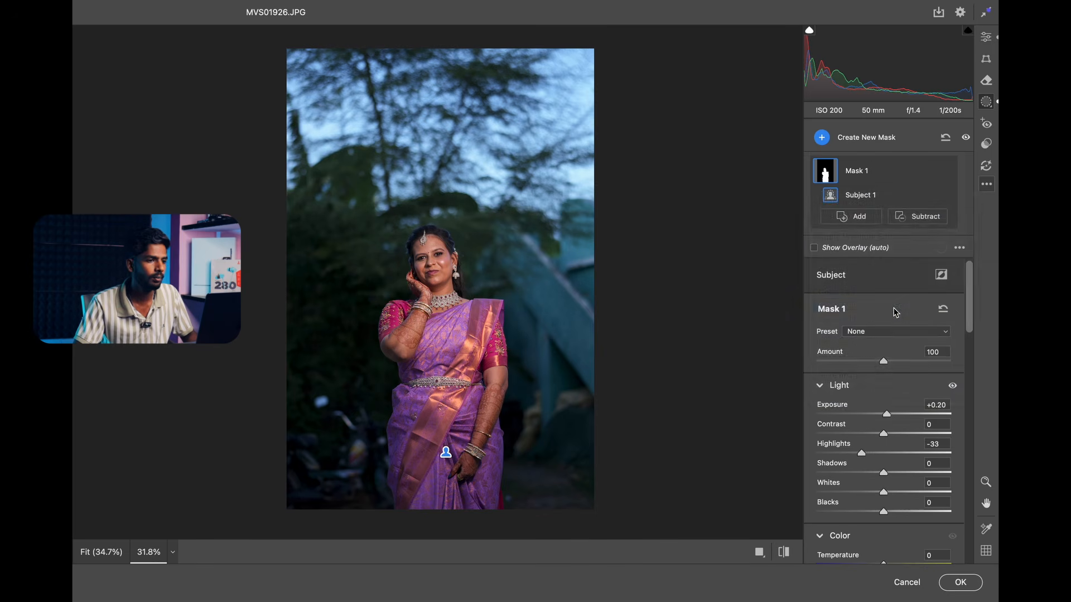
drag(551, 81, 793, 131)
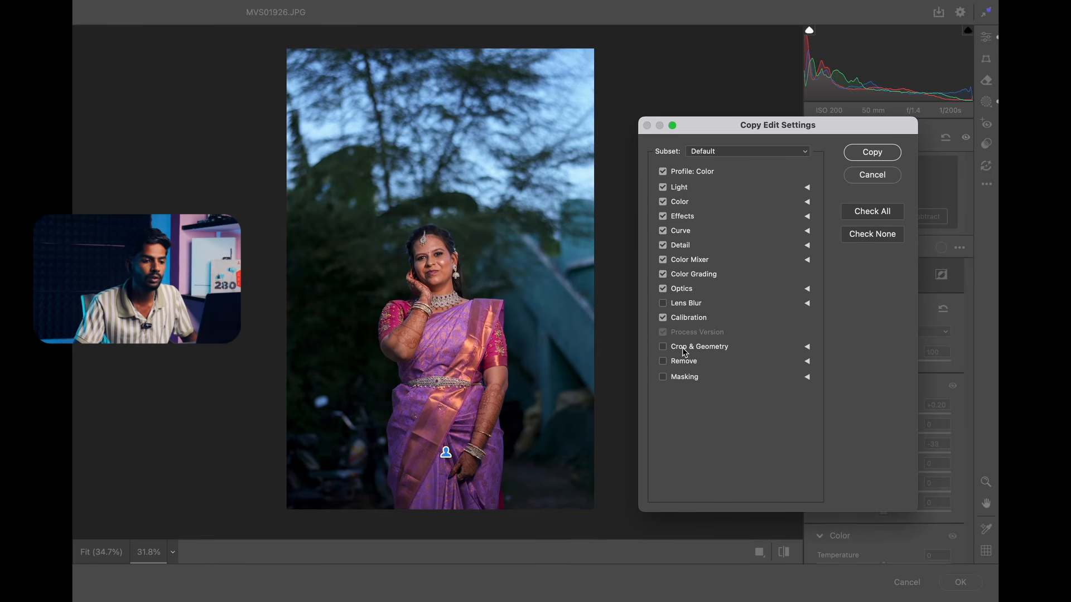
click(663, 377)
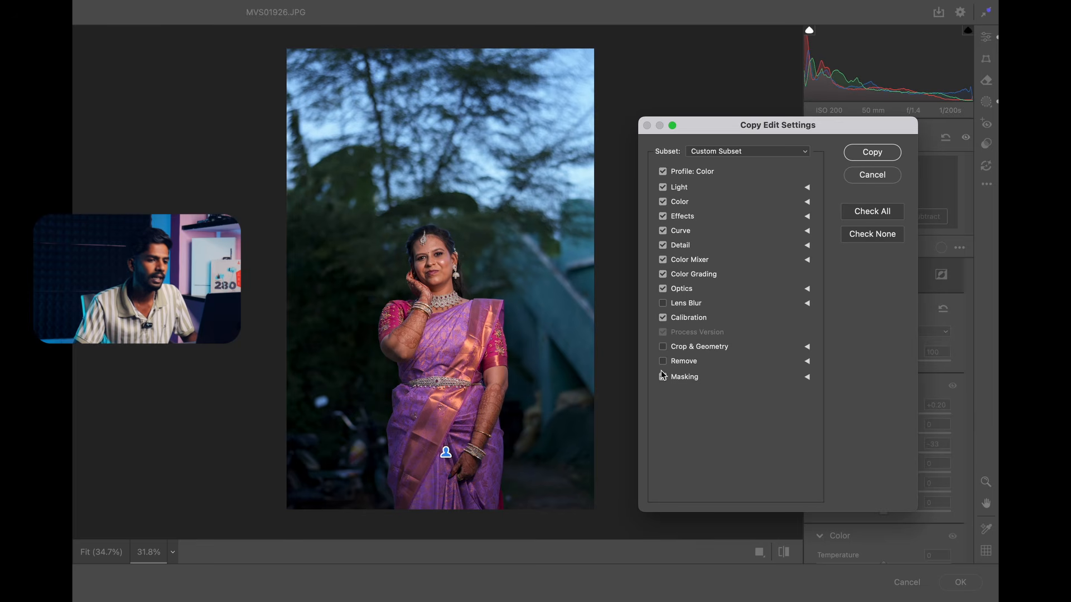
click(872, 154)
click(957, 580)
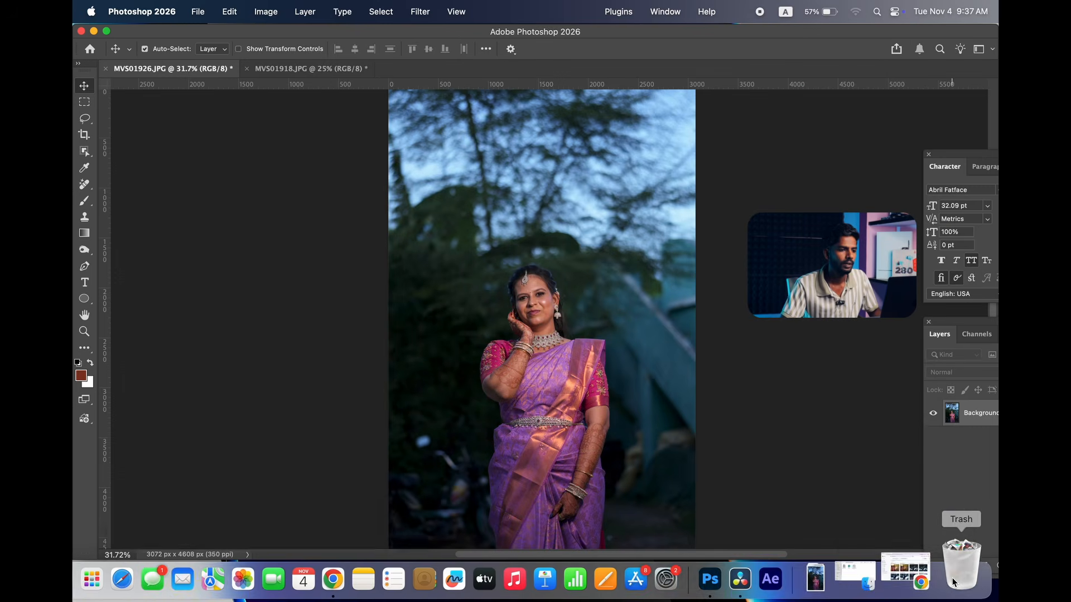
Open MVS01918.JPG in Camera Raw, paste the copied edit settings, and inspect the bride's face and the full portrait.
scroll(559, 317, up, 1)
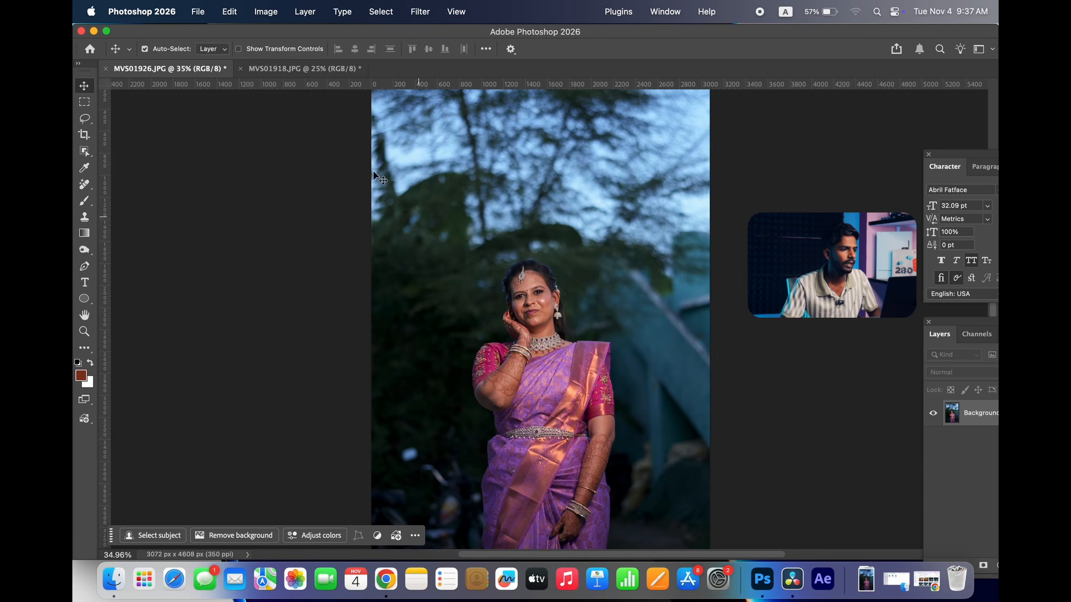
click(304, 69)
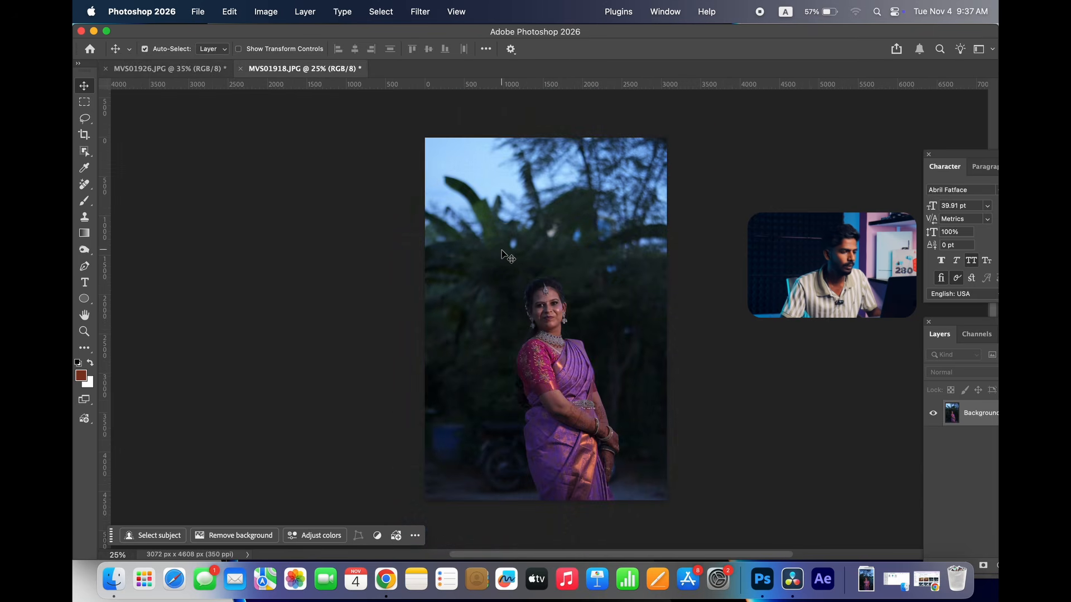
key(super+shift+a)
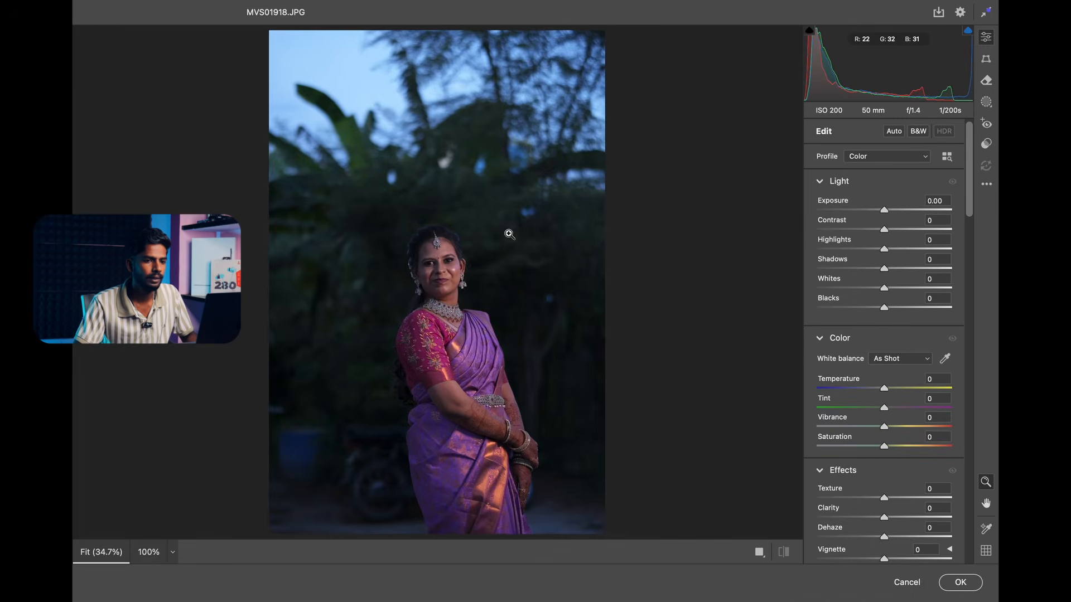
click(987, 184)
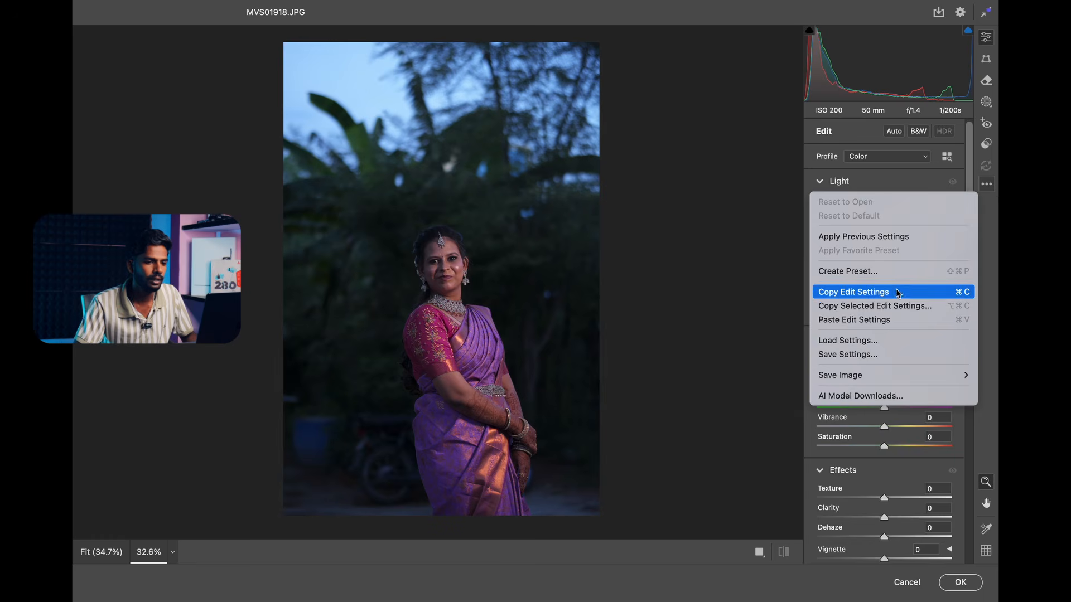
click(881, 320)
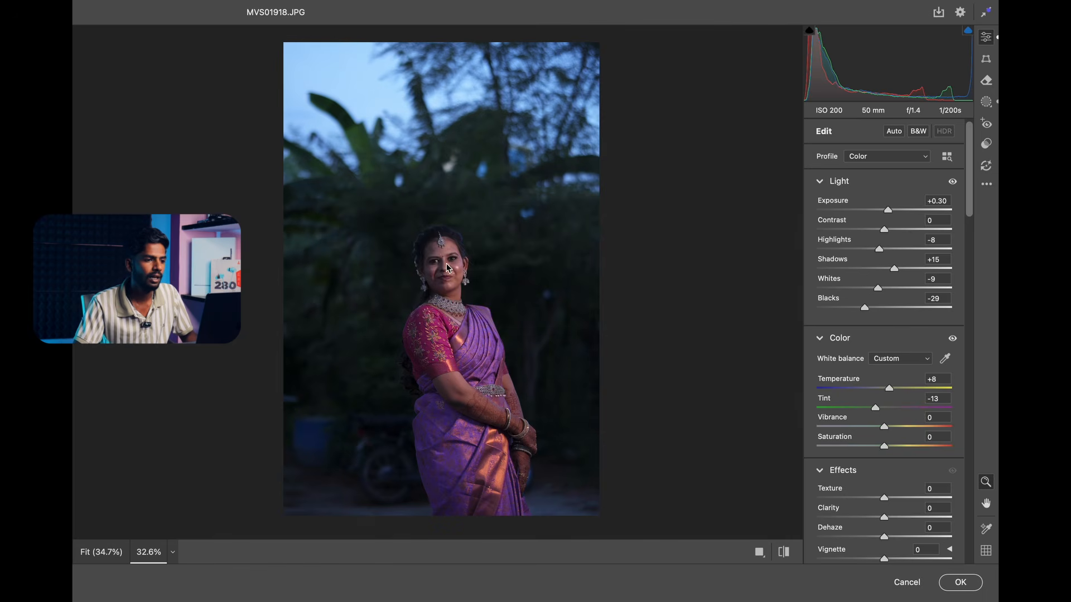
scroll(441, 267, up, 3)
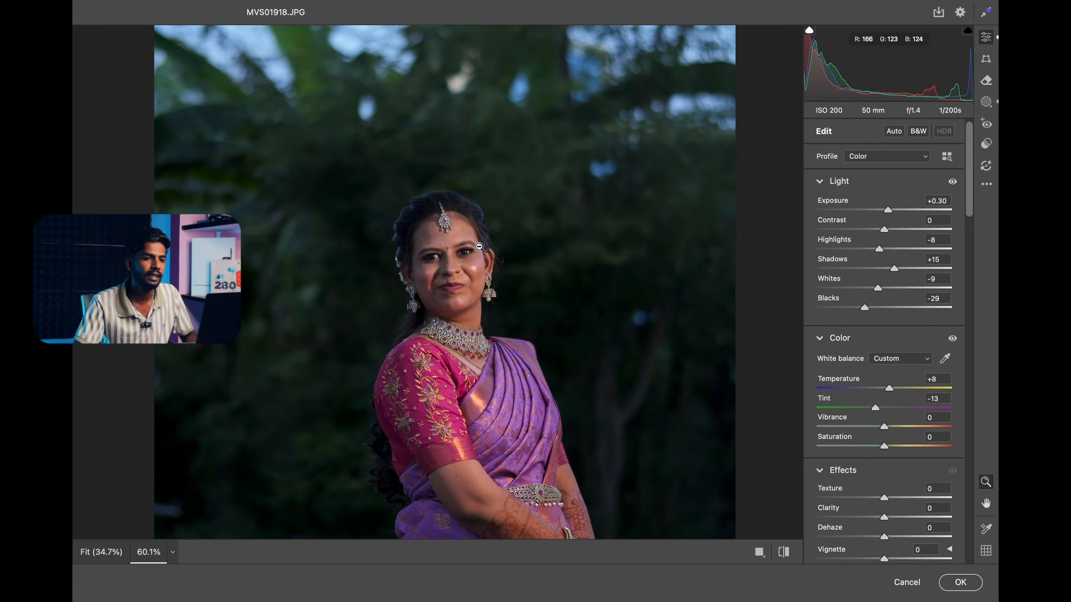
scroll(558, 209, down, 3)
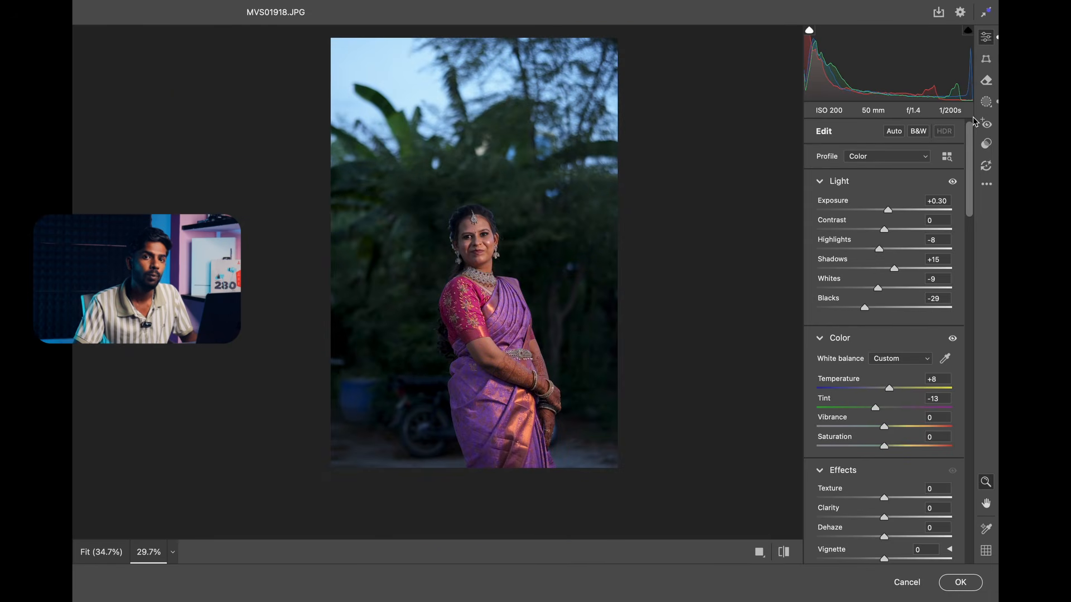
Select the pasted subject mask on MVS01918.JPG and check its coverage and light adjustments.
click(986, 103)
click(834, 171)
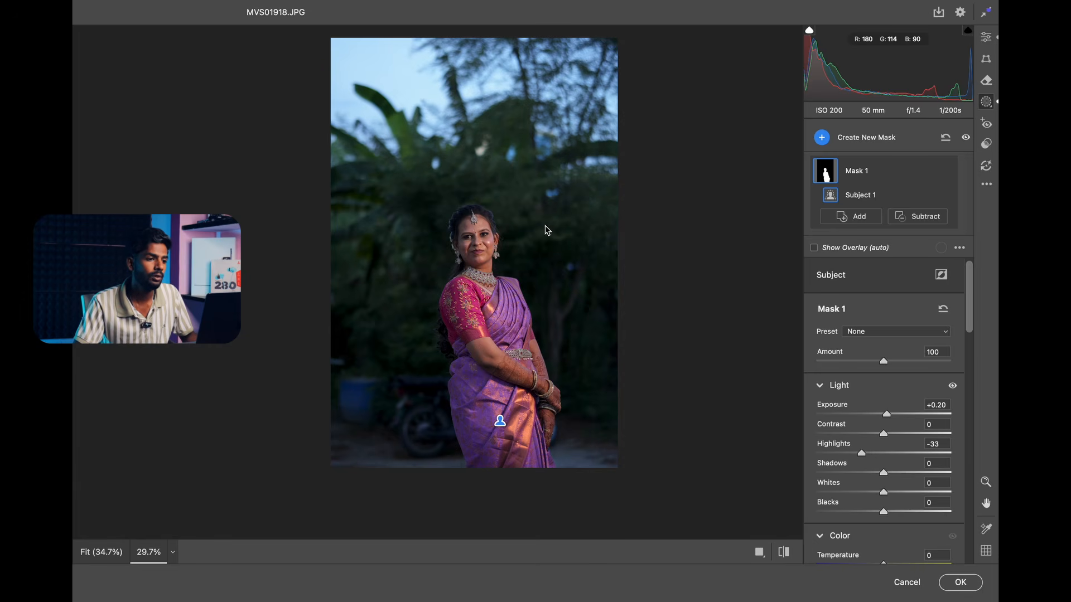
scroll(487, 244, down, 1)
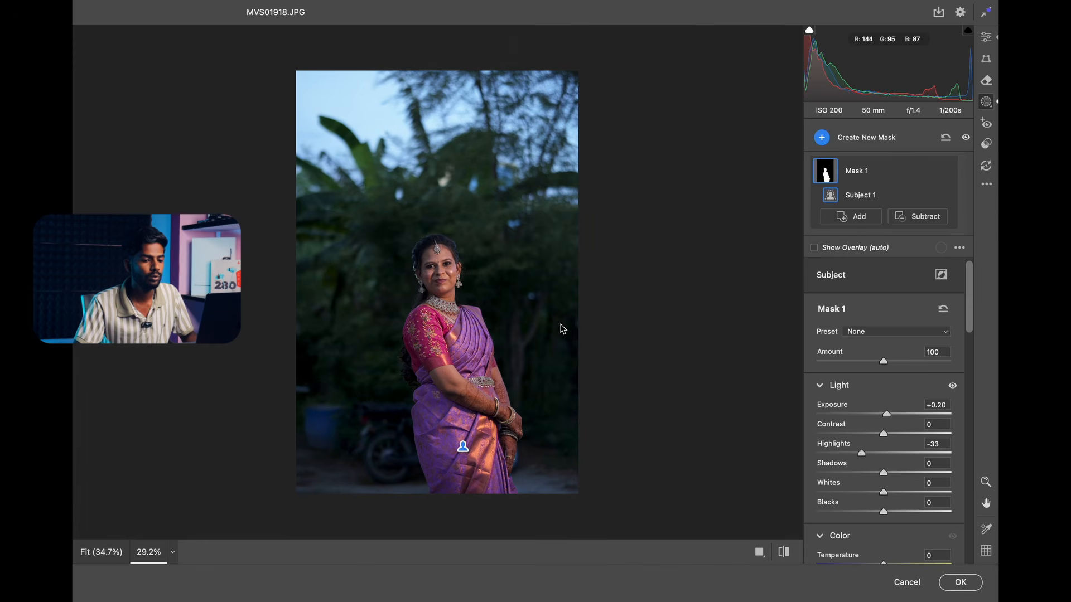